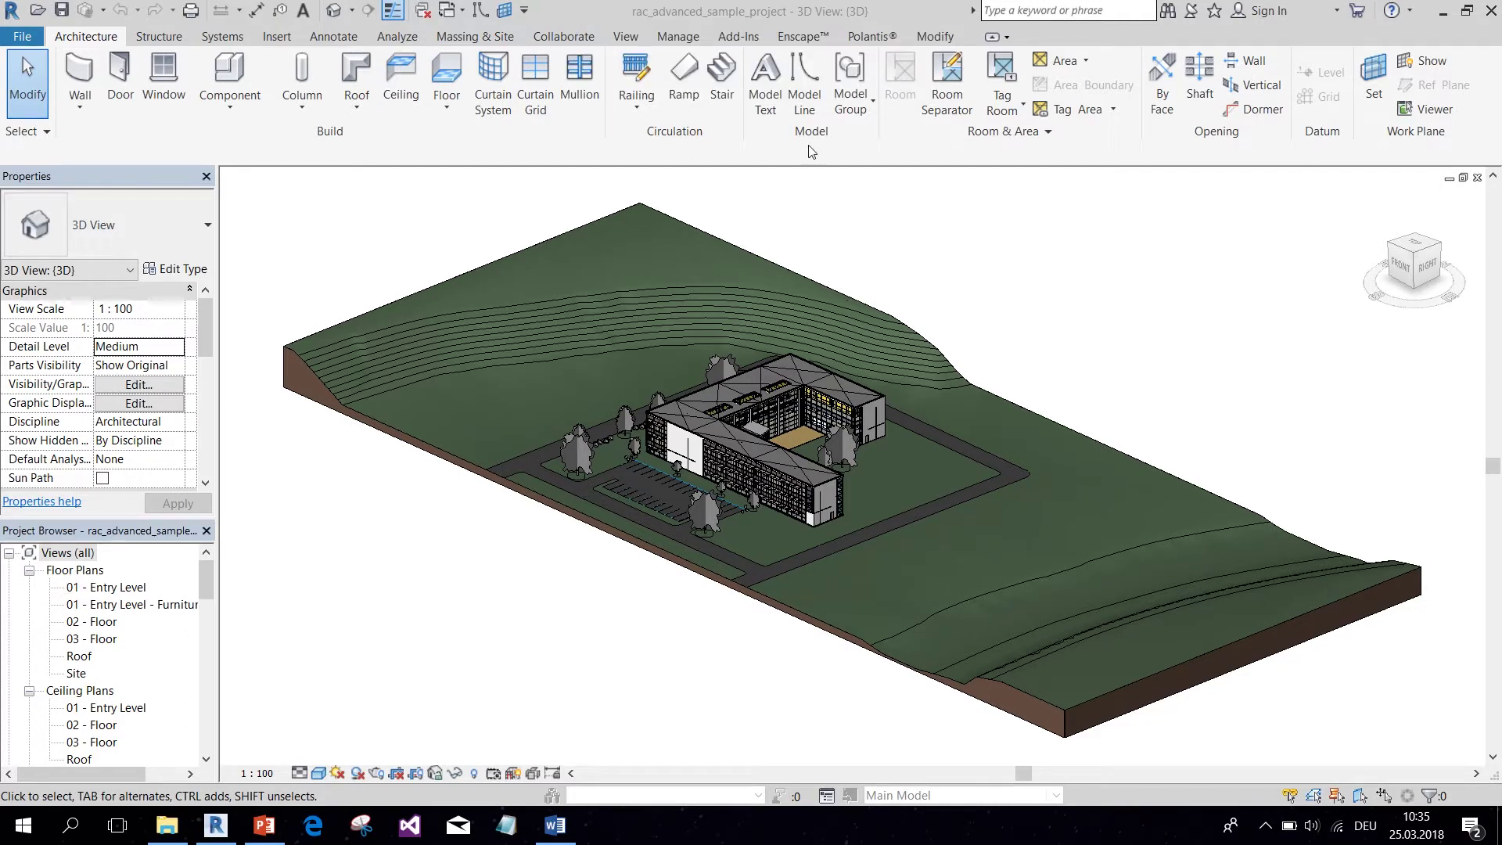
Step: Start the live Enscape rendering of the sample project and shift its time of day
{"action": "left_click", "coordinate": [802, 36]}
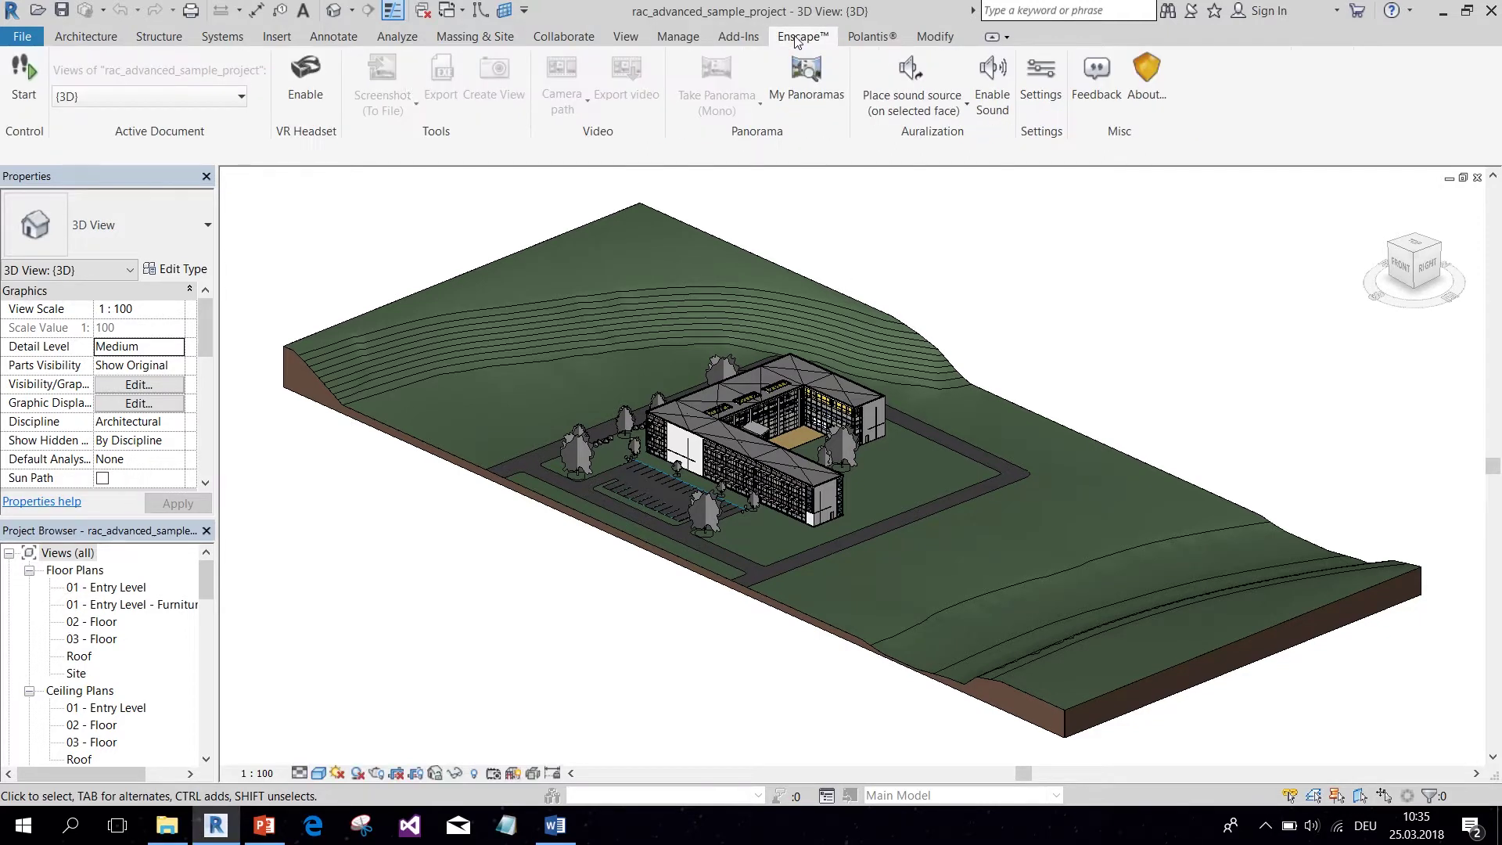
{"action": "left_click", "coordinate": [4, 94]}
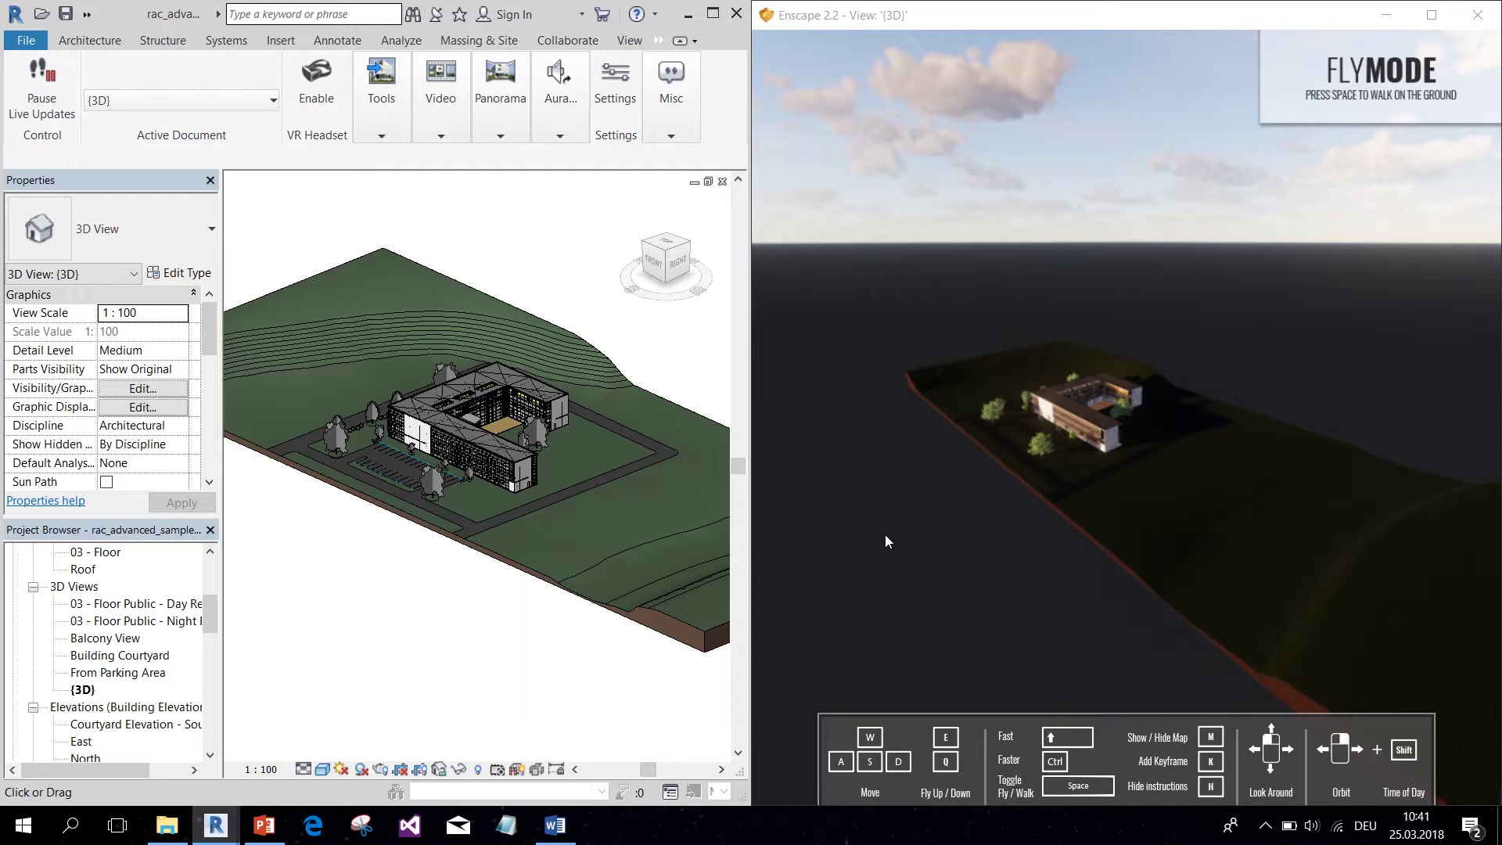
{"action": "right_click_drag", "start_coordinate": [834, 547], "coordinate": [814, 548], "text": "shift"}
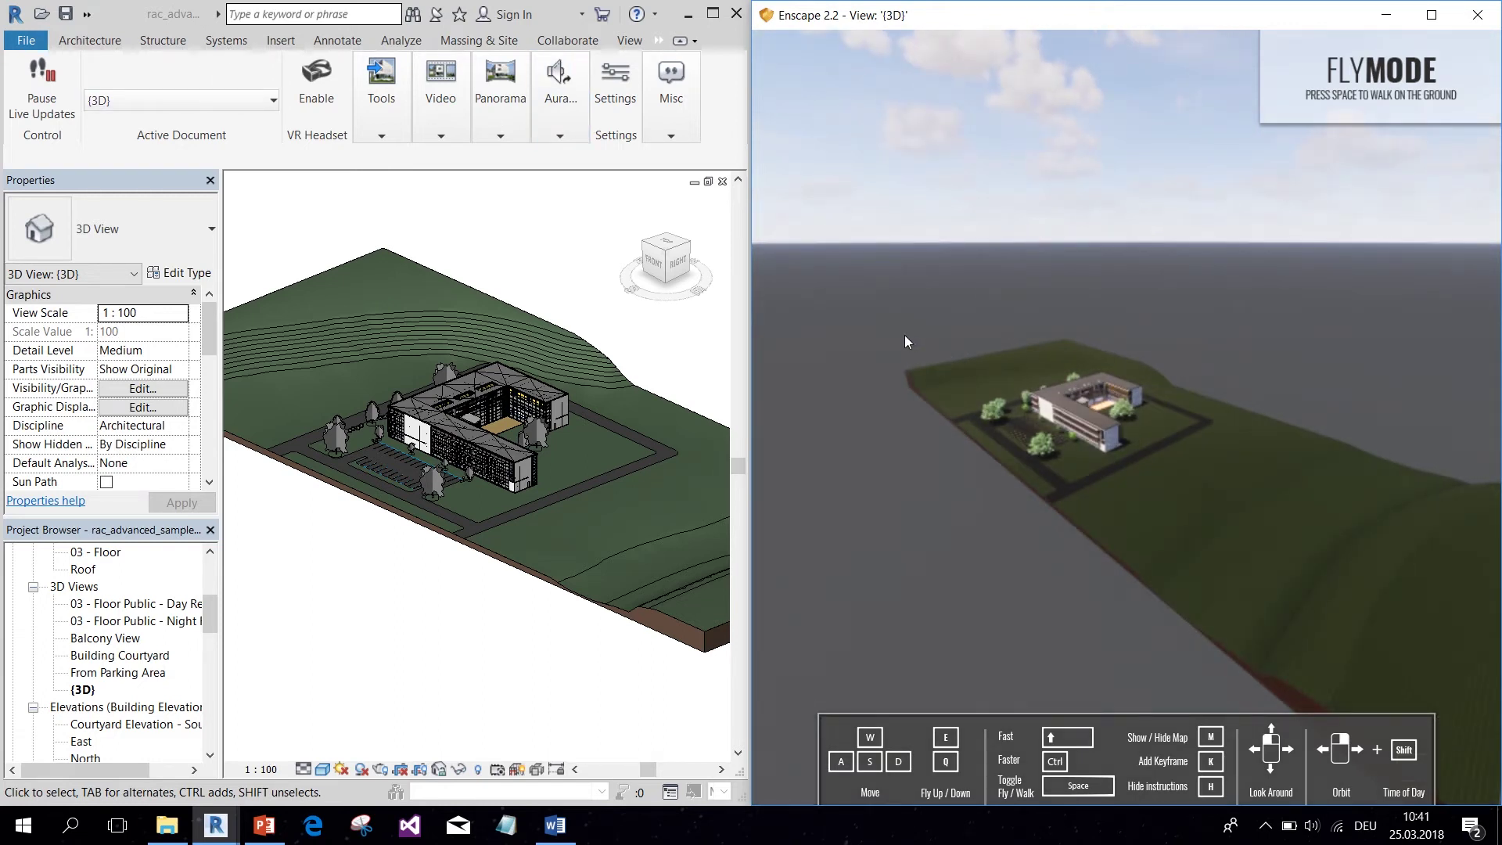
Step: Render '03 - Floor Public - Day Rendering', then switch to the 'From Parking Area' view
{"action": "left_click", "coordinate": [254, 108]}
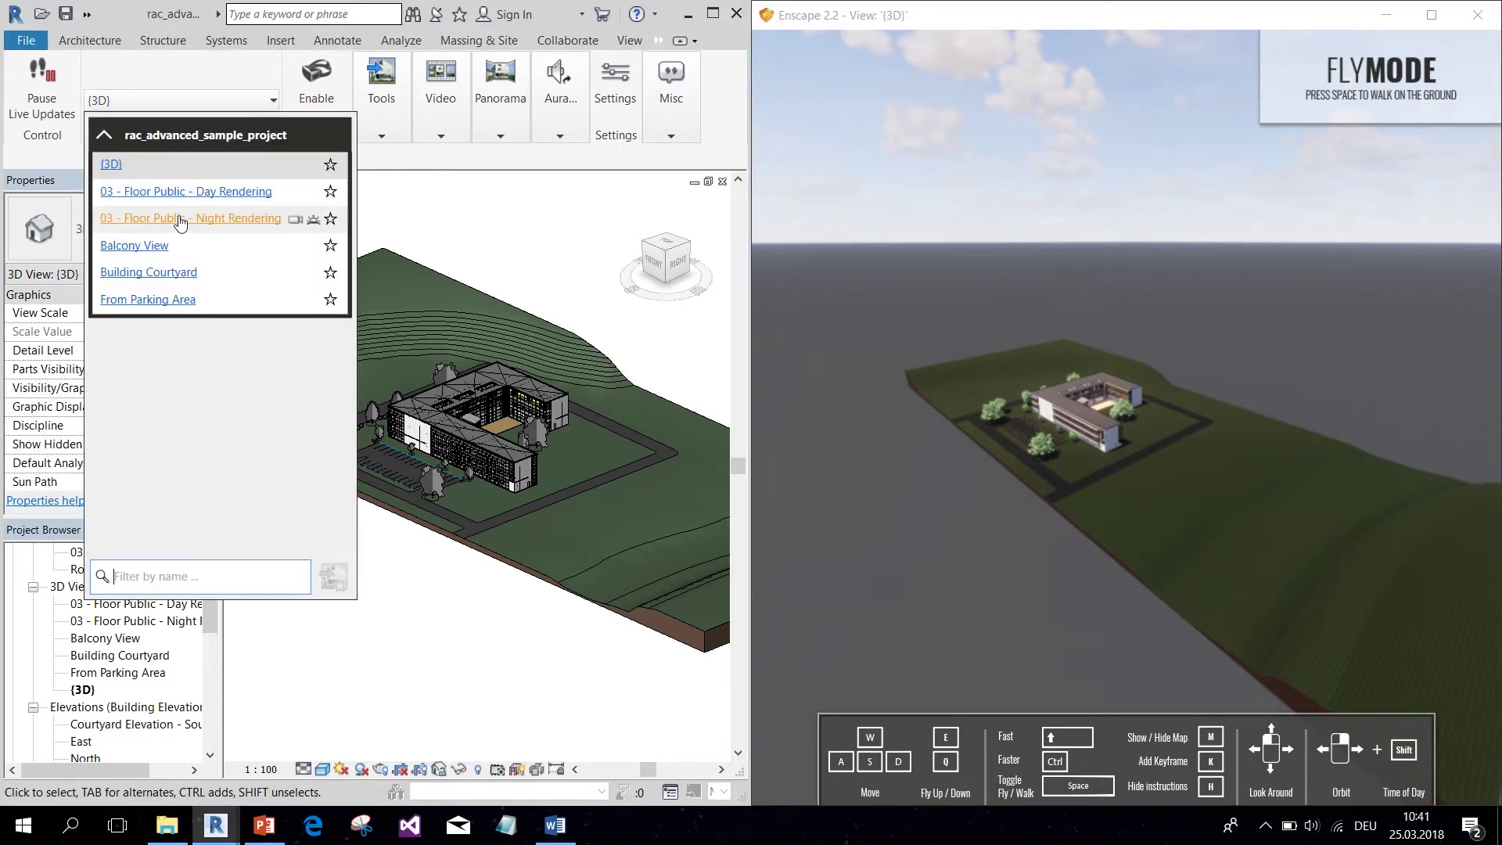
{"action": "left_click", "coordinate": [181, 192]}
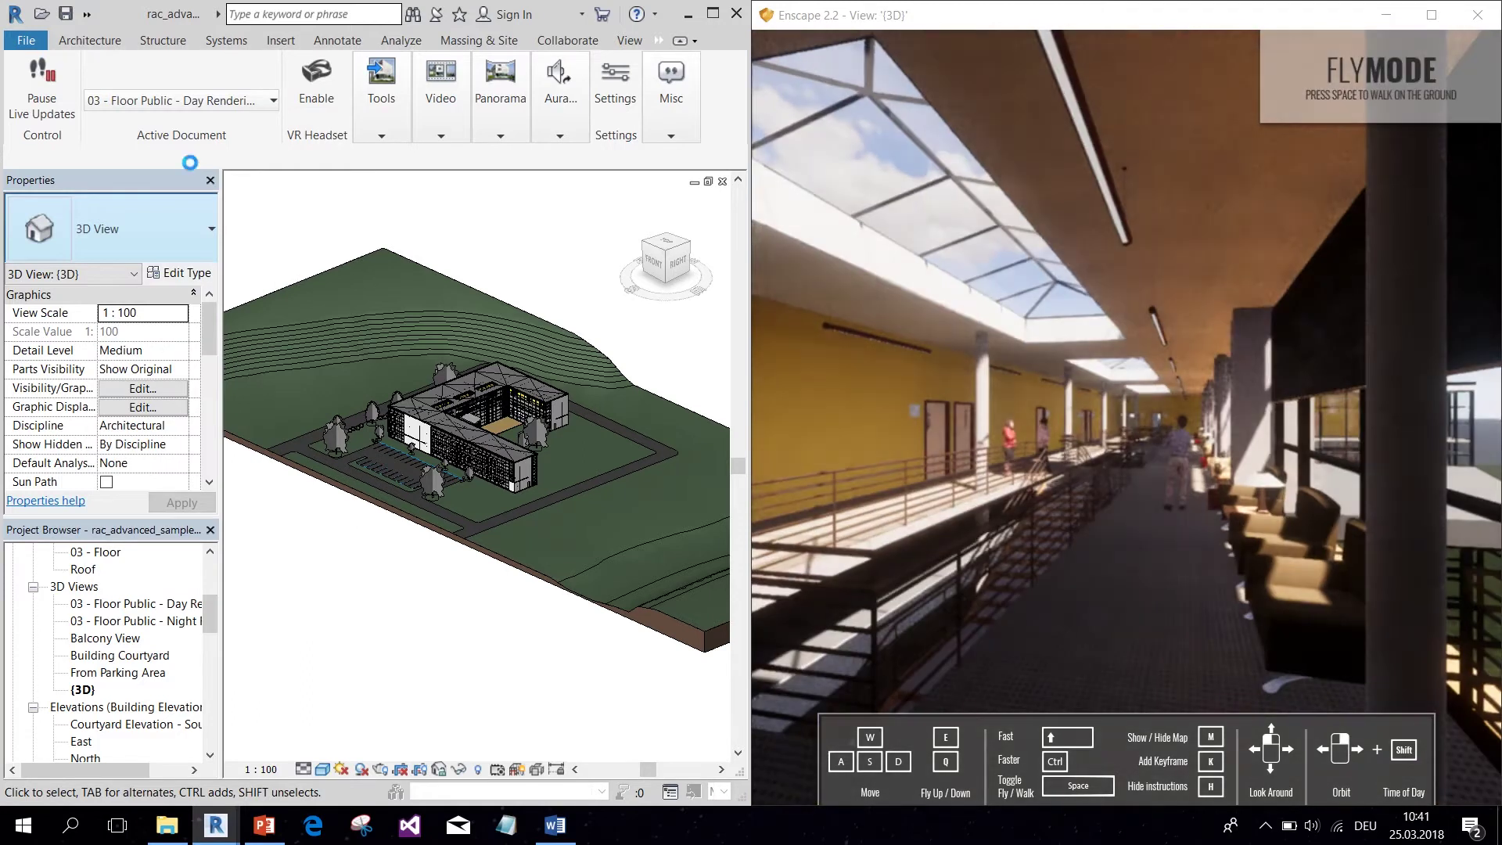
{"action": "left_click", "coordinate": [223, 94]}
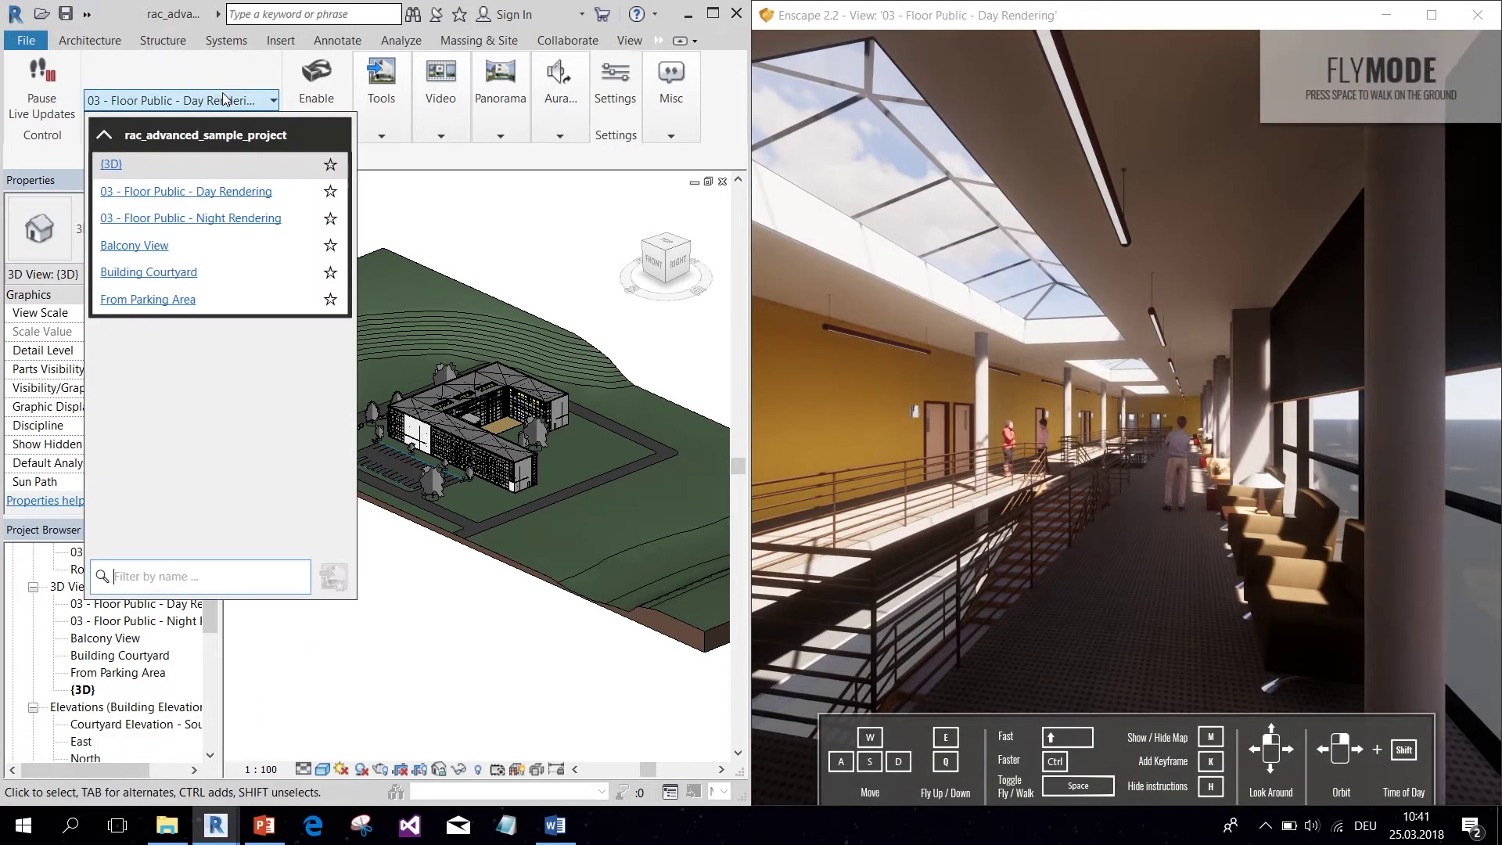
{"action": "left_click", "coordinate": [148, 300]}
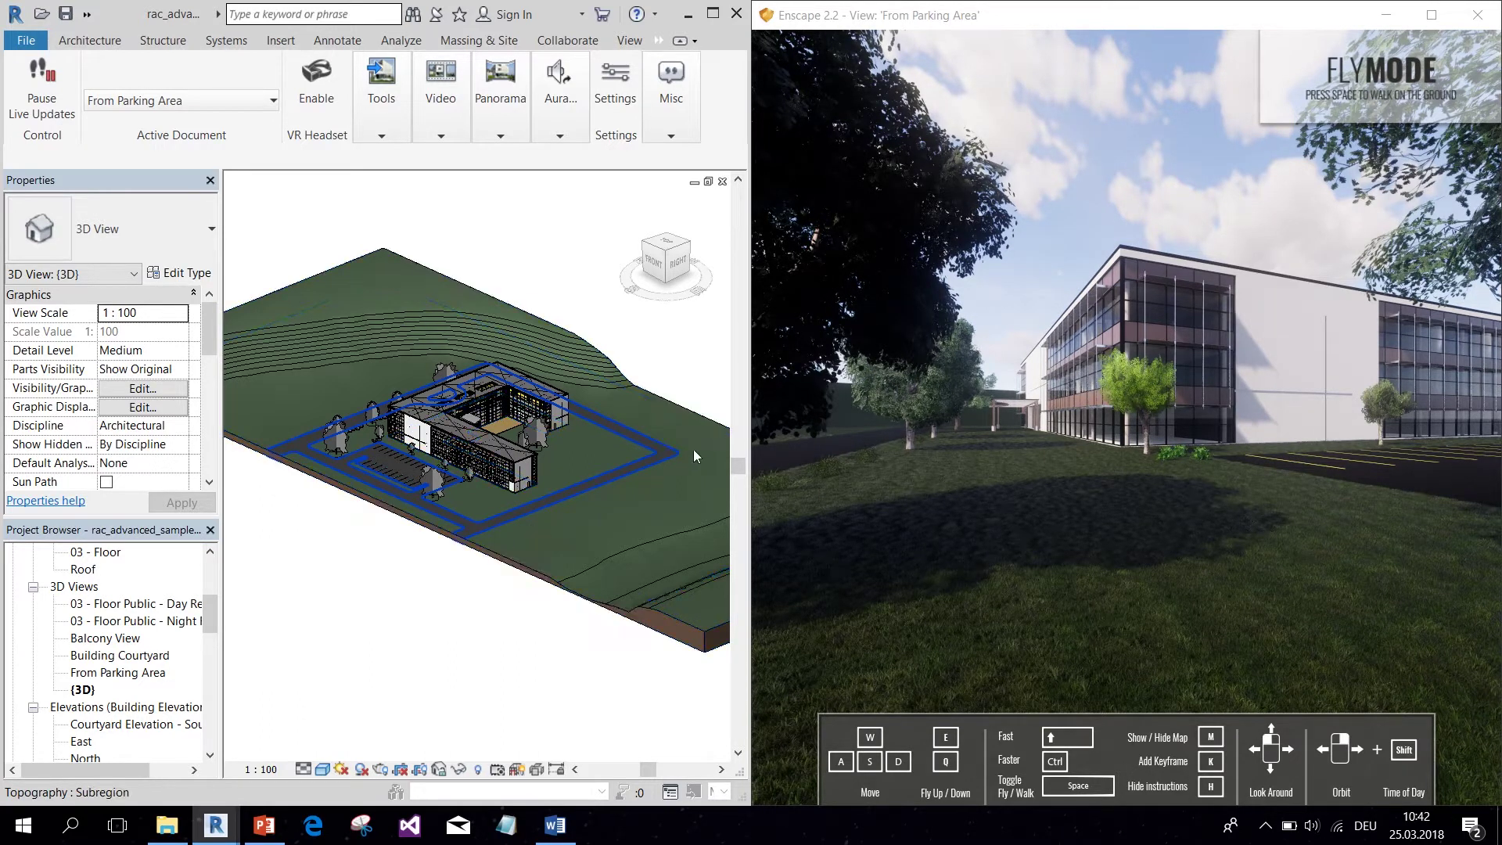
{"action": "left_click", "coordinate": [198, 105]}
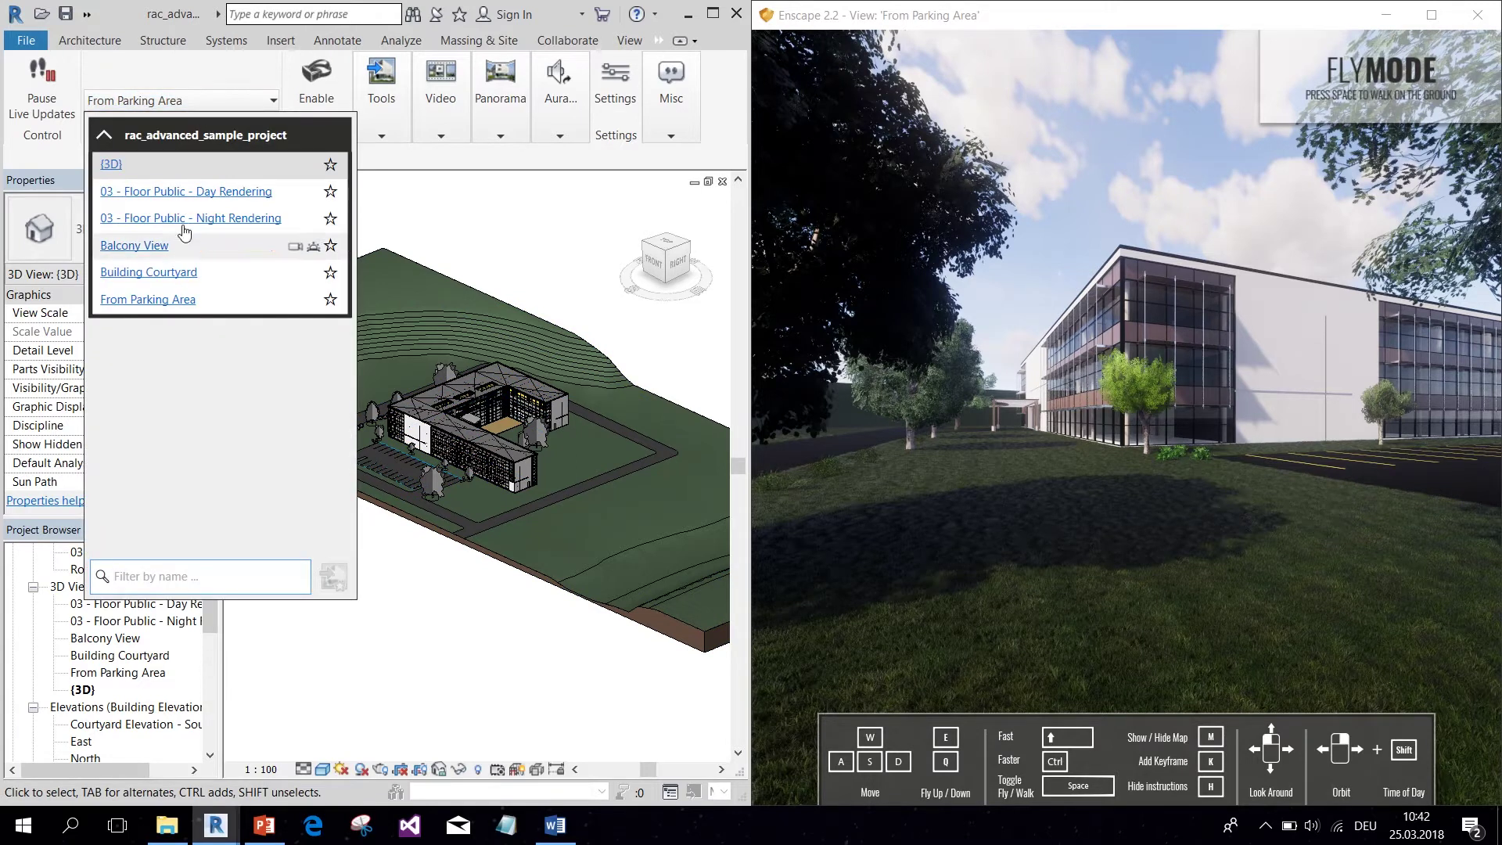
{"action": "left_click", "coordinate": [141, 298]}
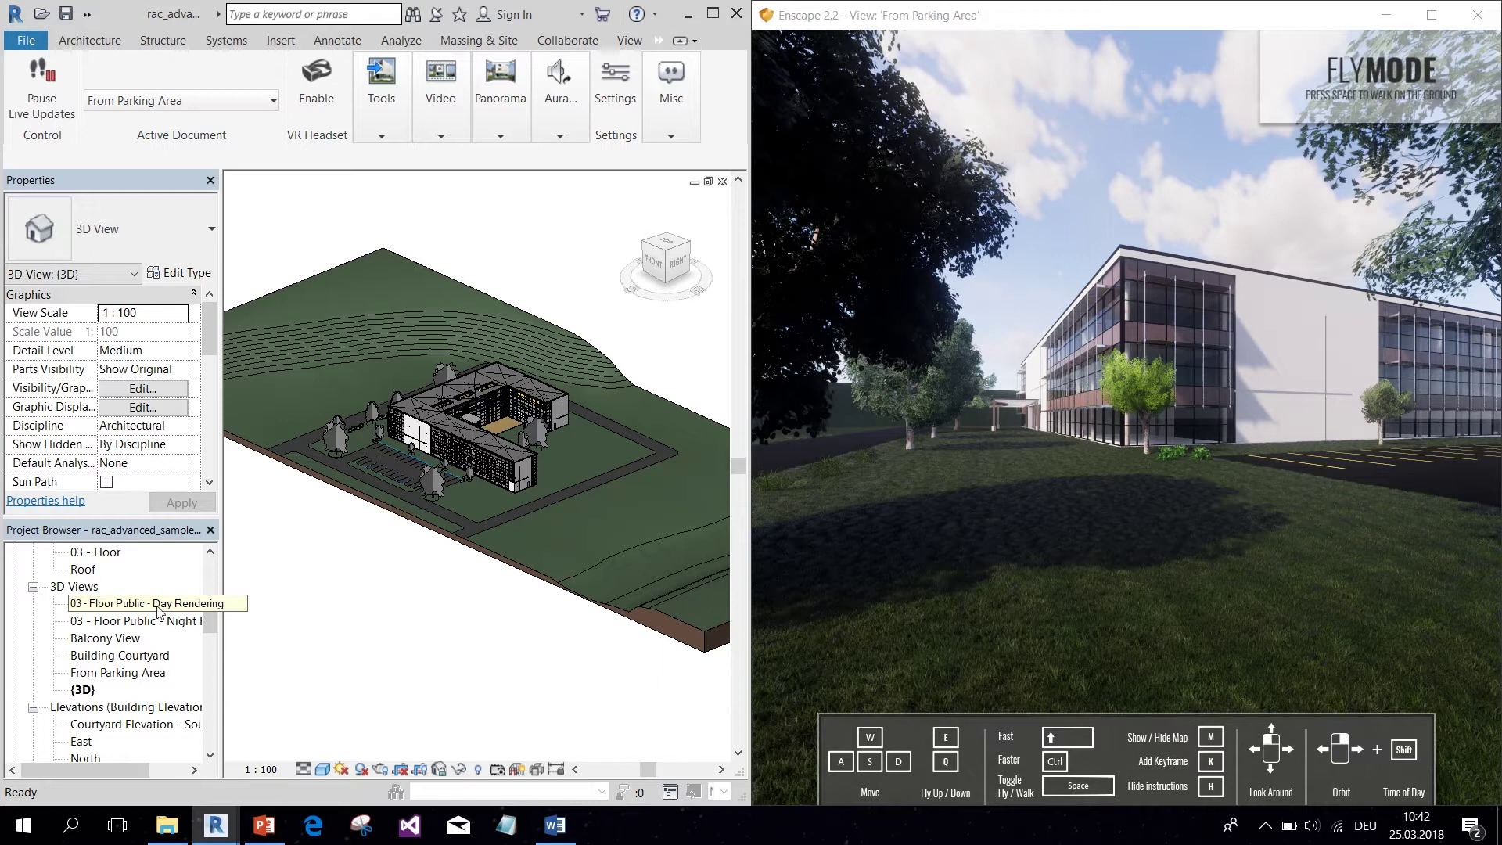
{"action": "double_click", "coordinate": [101, 673]}
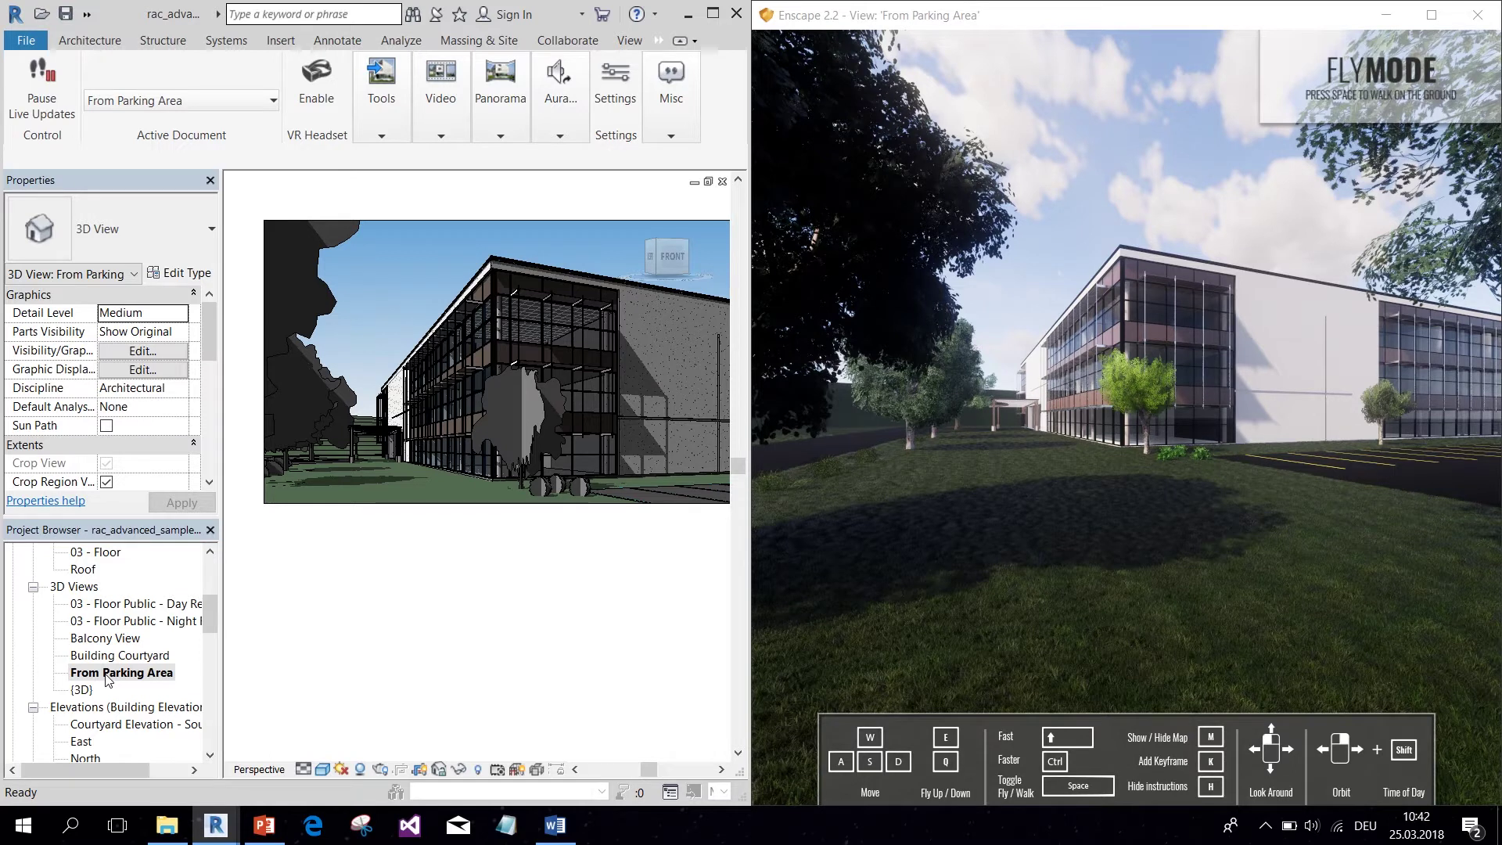
{"action": "left_click", "coordinate": [110, 675]}
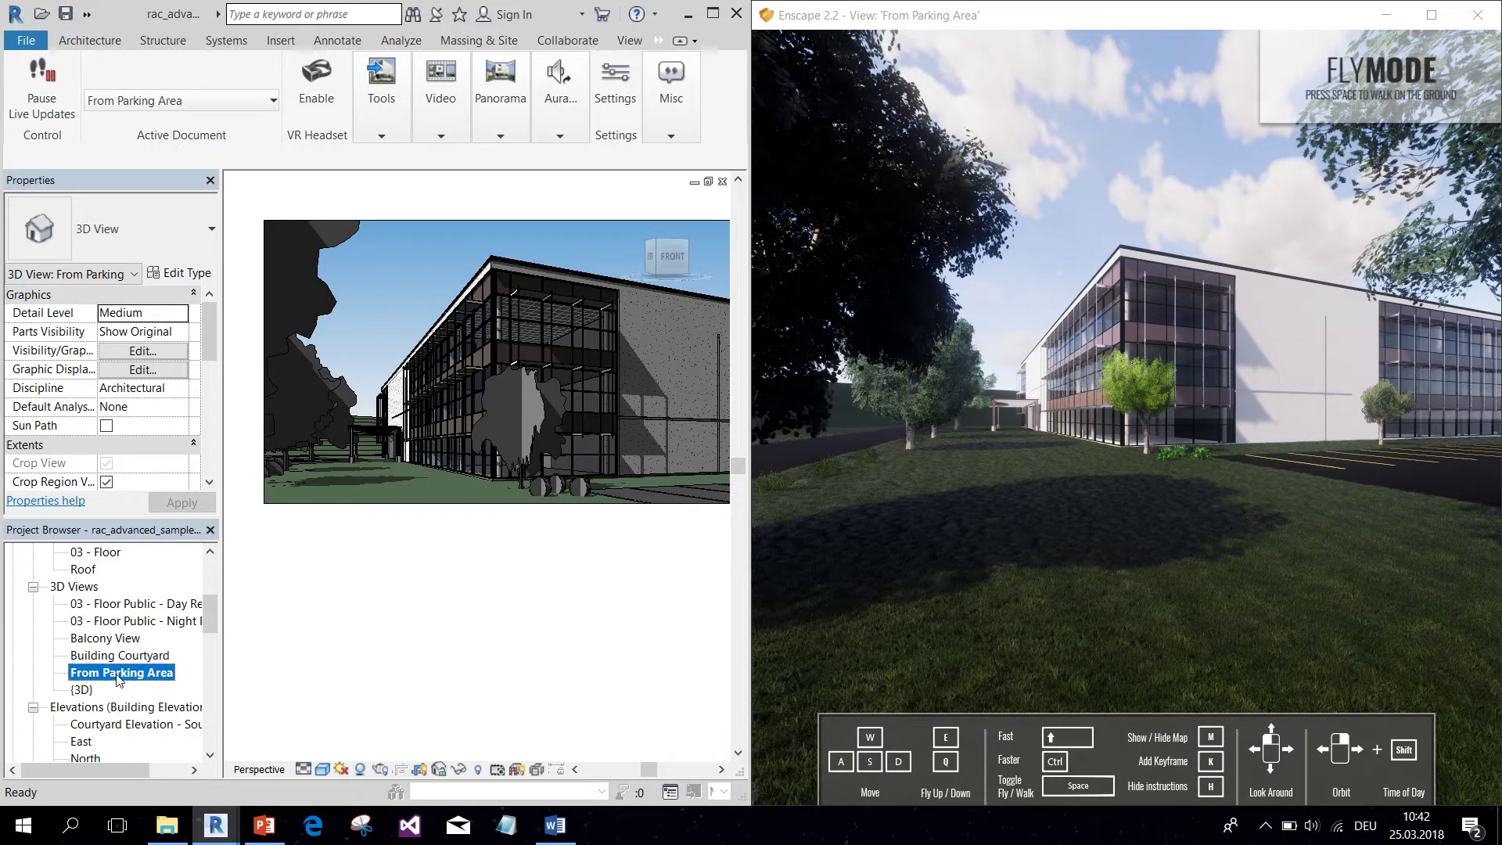
{"action": "double_click", "coordinate": [81, 692]}
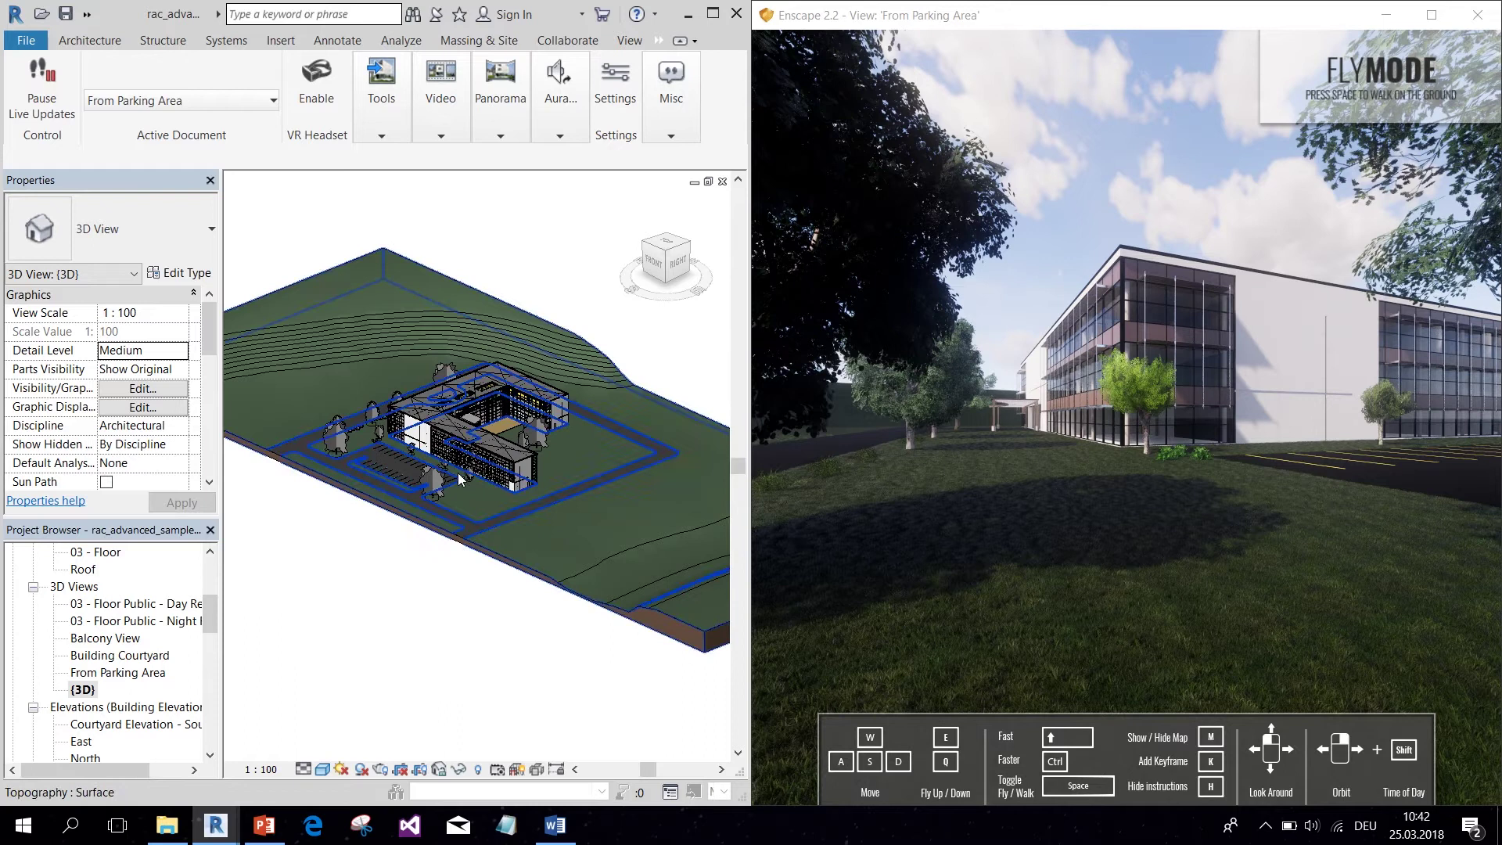
{"action": "scroll", "coordinate": [414, 458], "scroll_direction": "up", "scroll_amount": 5}
{"action": "left_click_drag", "start_coordinate": [665, 266], "coordinate": [672, 218]}
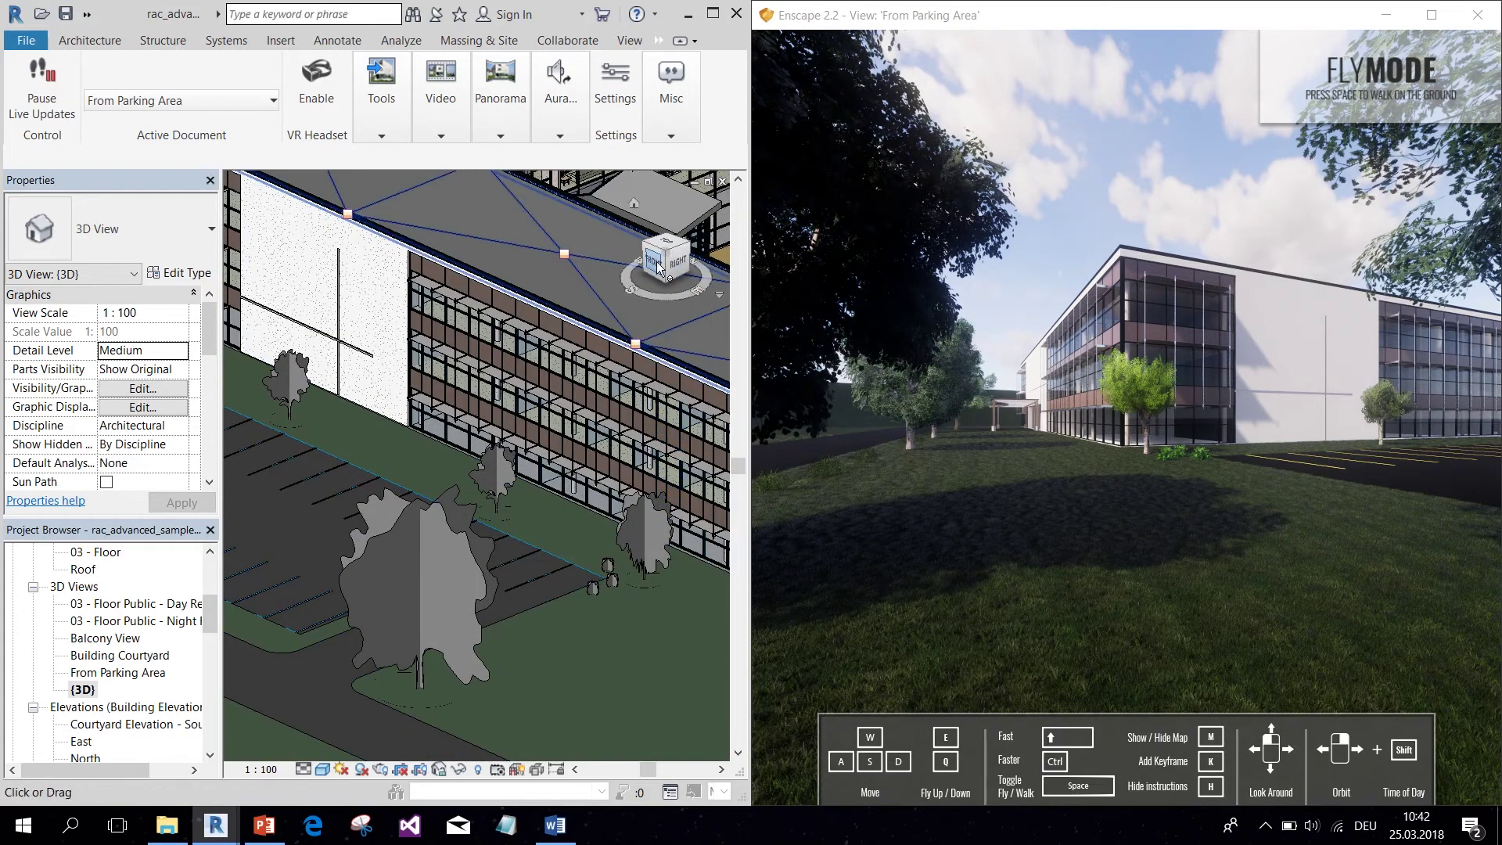
{"action": "left_click", "coordinate": [86, 691]}
{"action": "right_click", "coordinate": [91, 695]}
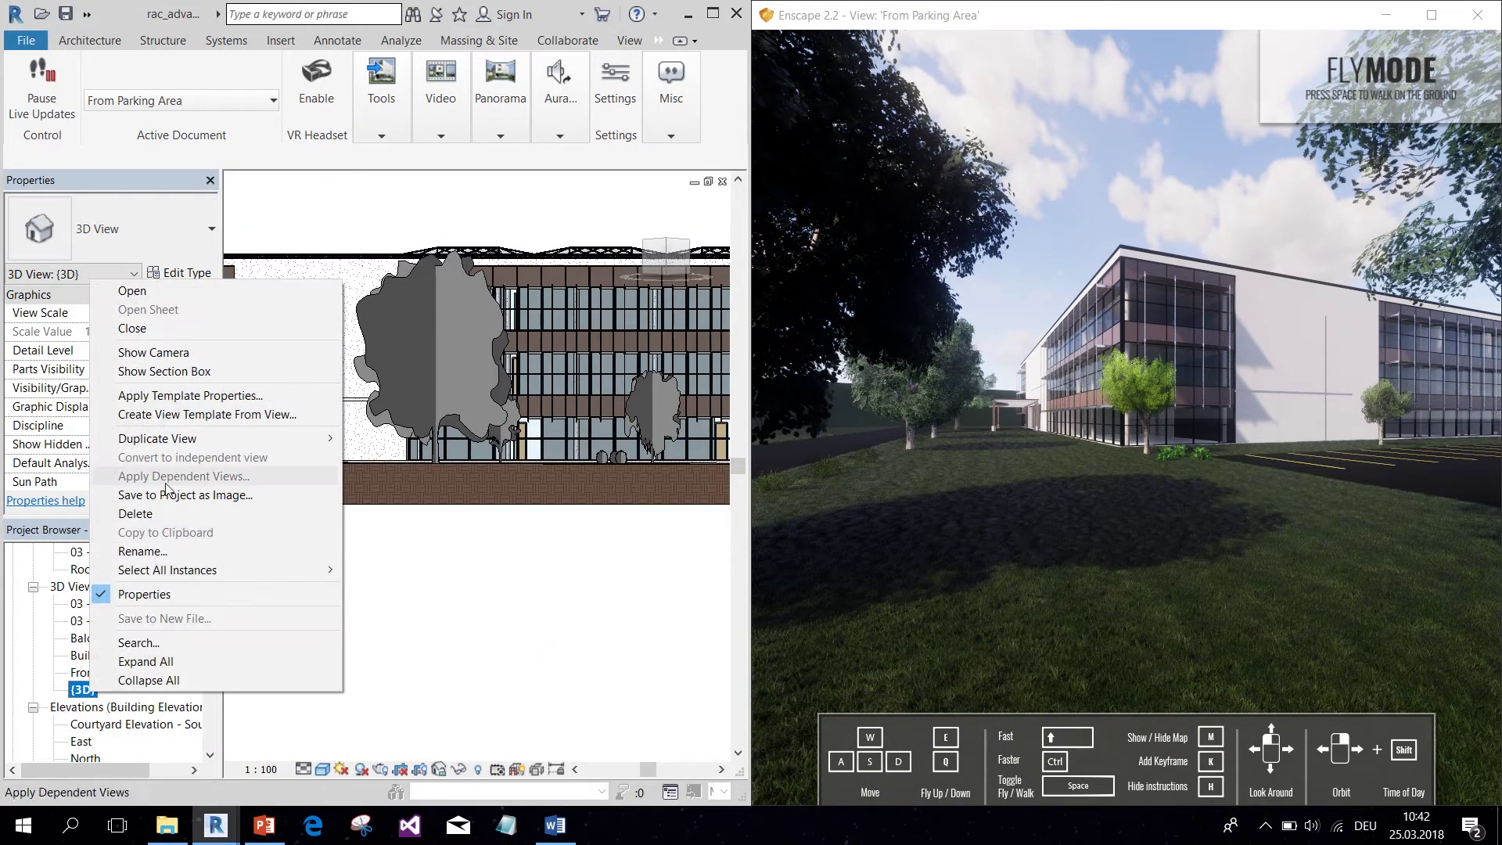
{"action": "left_click", "coordinate": [542, 689]}
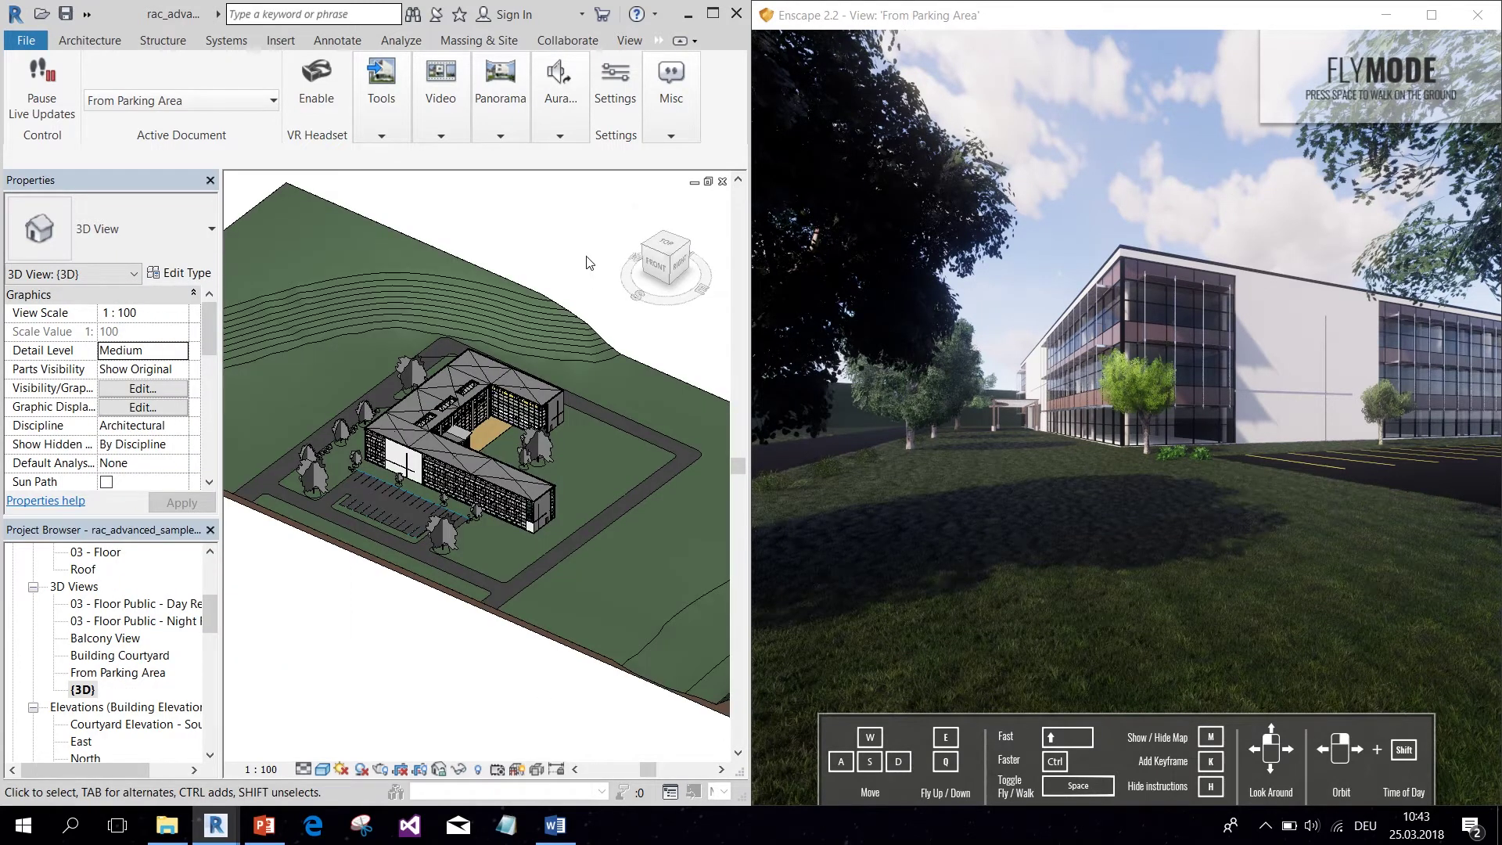
Step: Open Enscape Settings and give the rendering a plain white background on the Atmosphere tab
{"action": "left_click", "coordinate": [610, 86]}
{"action": "left_click_drag", "start_coordinate": [516, 131], "coordinate": [537, 90]}
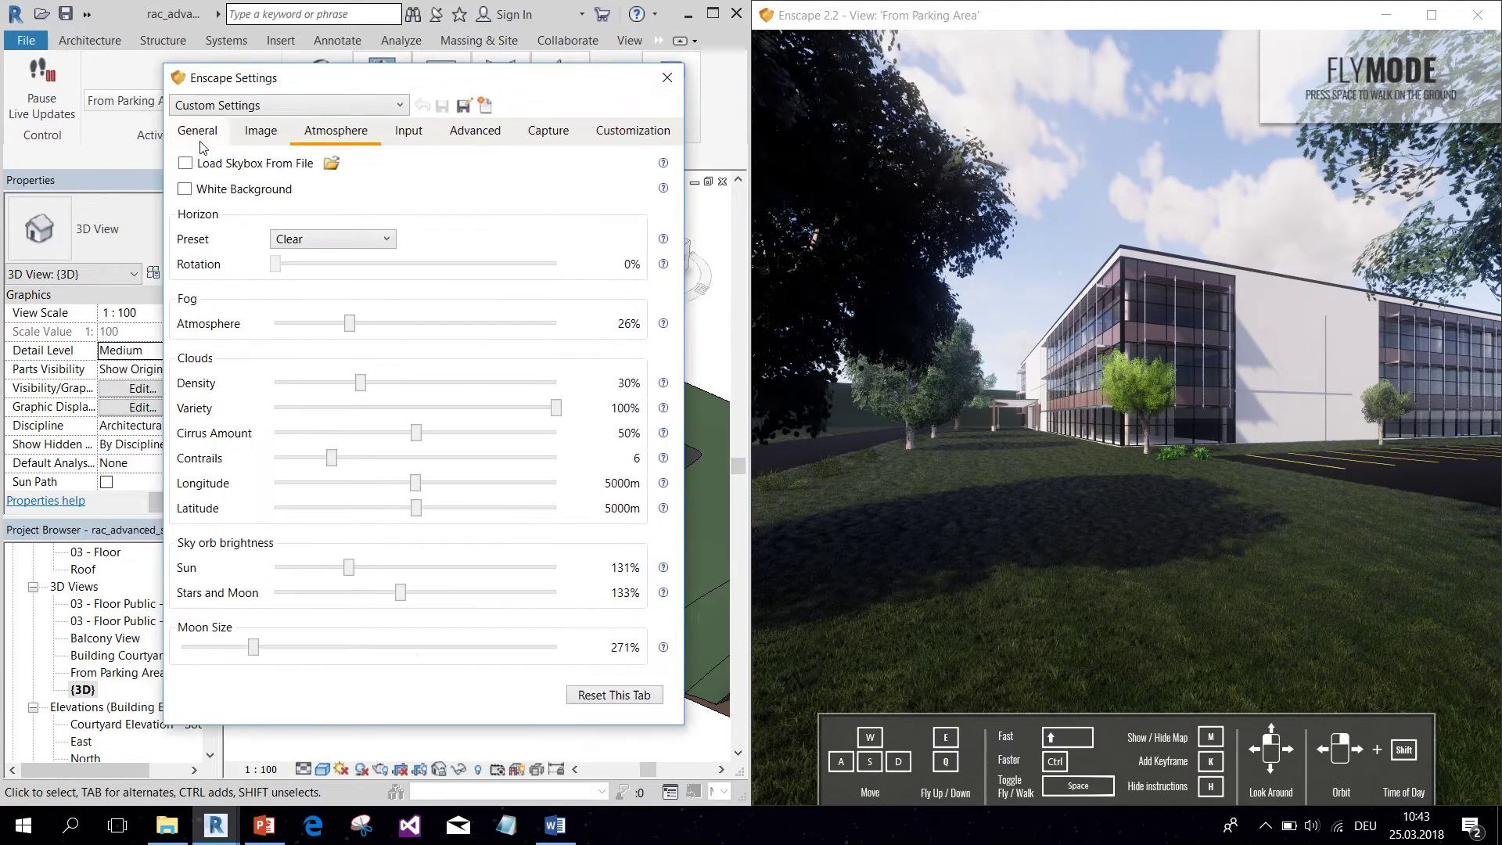
{"action": "left_click", "coordinate": [354, 136]}
{"action": "left_click", "coordinate": [186, 190]}
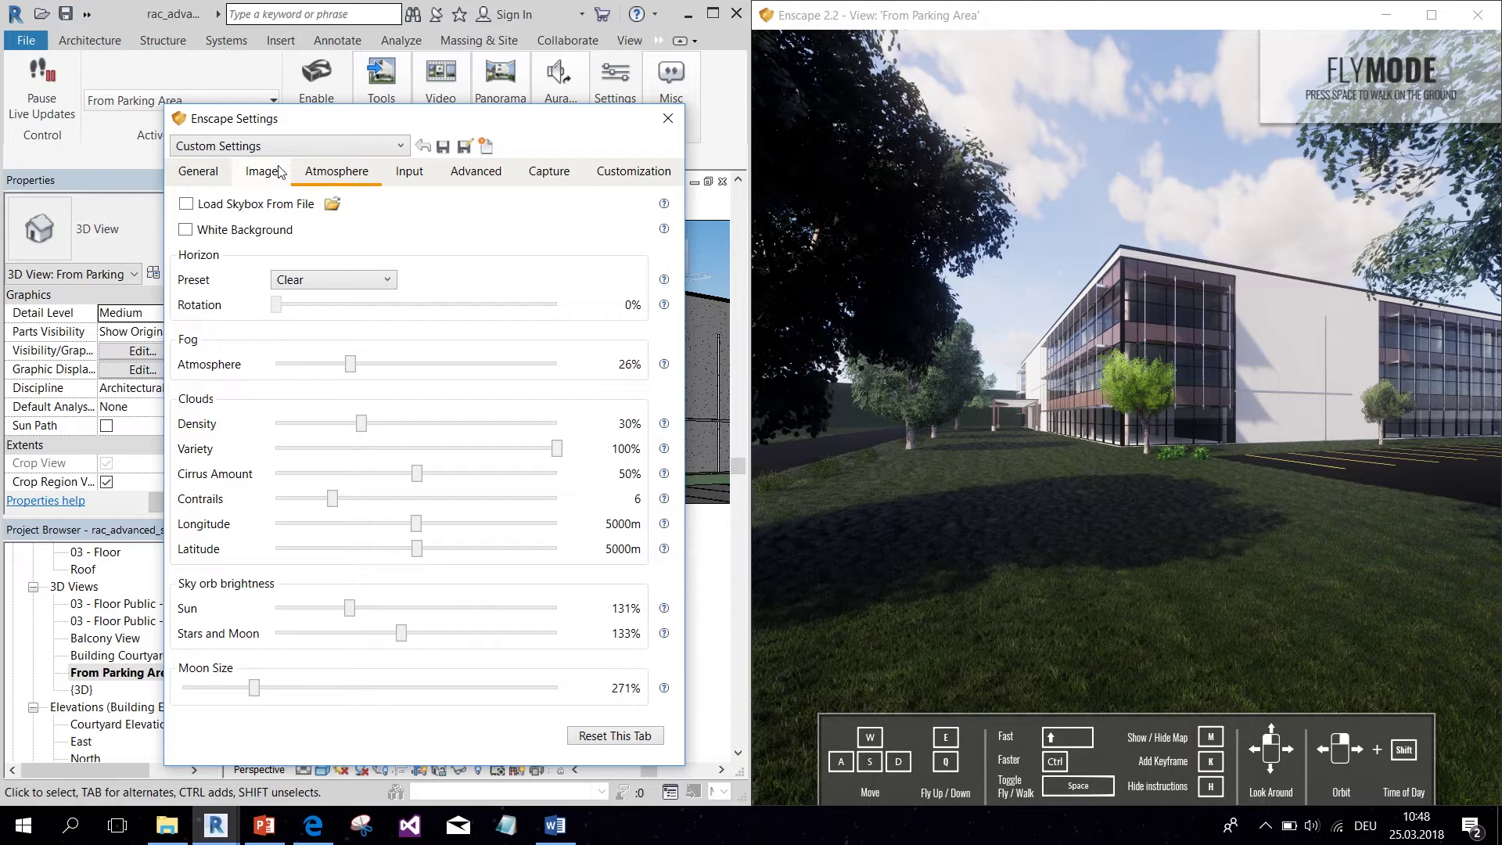
Step: Try vignette, chromatic aberration and saturation, set colour temperature 7968K and light brightness 91%
{"action": "left_click", "coordinate": [262, 172]}
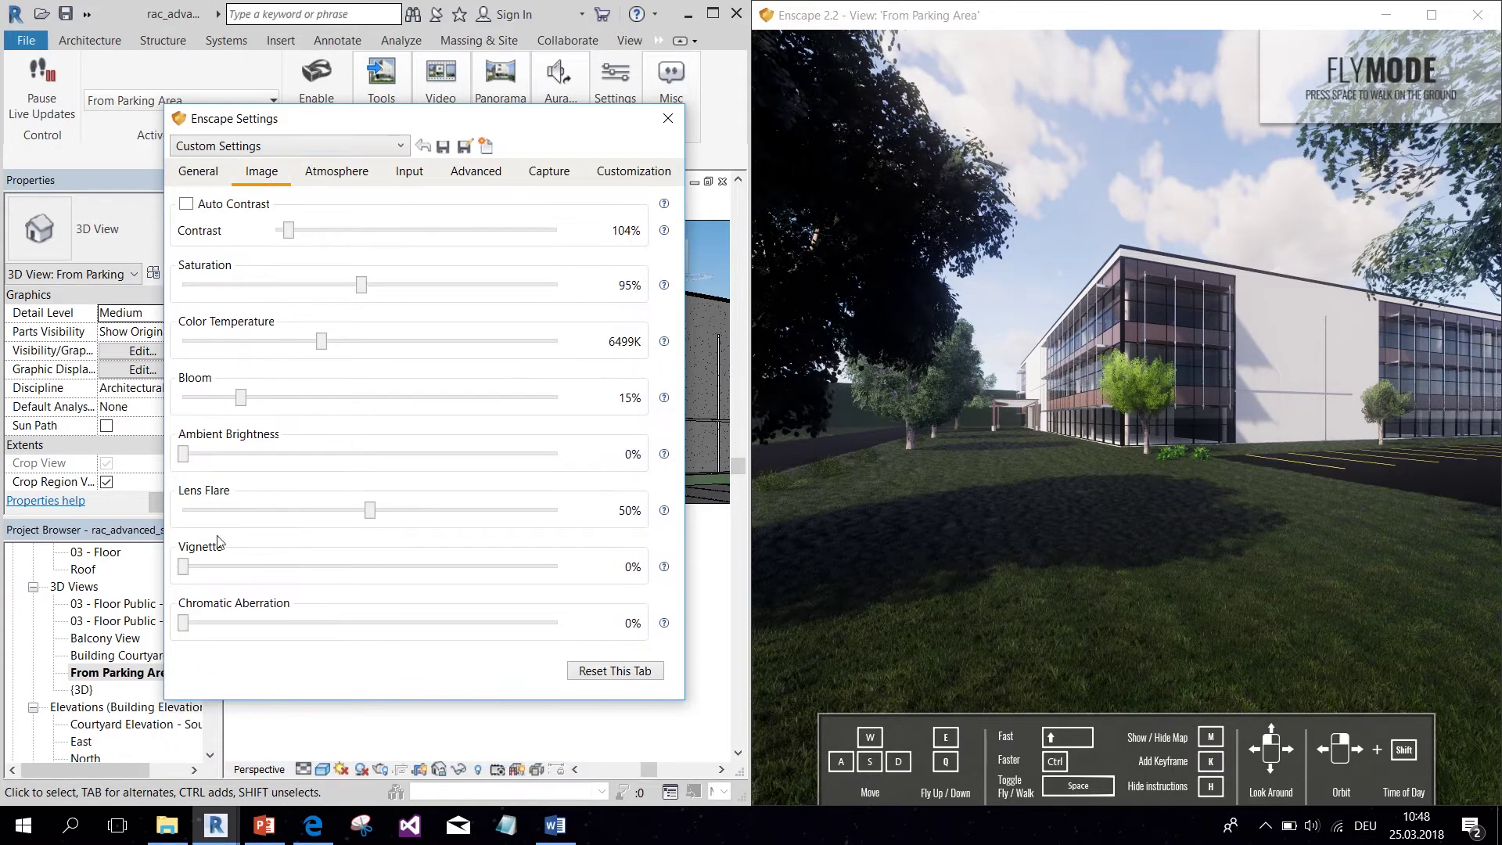
{"action": "mouse_move", "coordinate": [181, 568]}
{"action": "left_mouse_down"}
{"action": "mouse_move", "coordinate": [546, 568]}
{"action": "mouse_move", "coordinate": [179, 569]}
{"action": "left_mouse_up"}
{"action": "mouse_move", "coordinate": [184, 624]}
{"action": "left_mouse_down"}
{"action": "mouse_move", "coordinate": [556, 622]}
{"action": "mouse_move", "coordinate": [187, 622]}
{"action": "left_mouse_up"}
{"action": "mouse_move", "coordinate": [361, 287]}
{"action": "left_mouse_down"}
{"action": "mouse_move", "coordinate": [521, 287]}
{"action": "mouse_move", "coordinate": [228, 283]}
{"action": "mouse_move", "coordinate": [365, 284]}
{"action": "left_mouse_up"}
{"action": "left_click_drag", "start_coordinate": [320, 346], "coordinate": [230, 350]}
{"action": "left_click", "coordinate": [475, 171]}
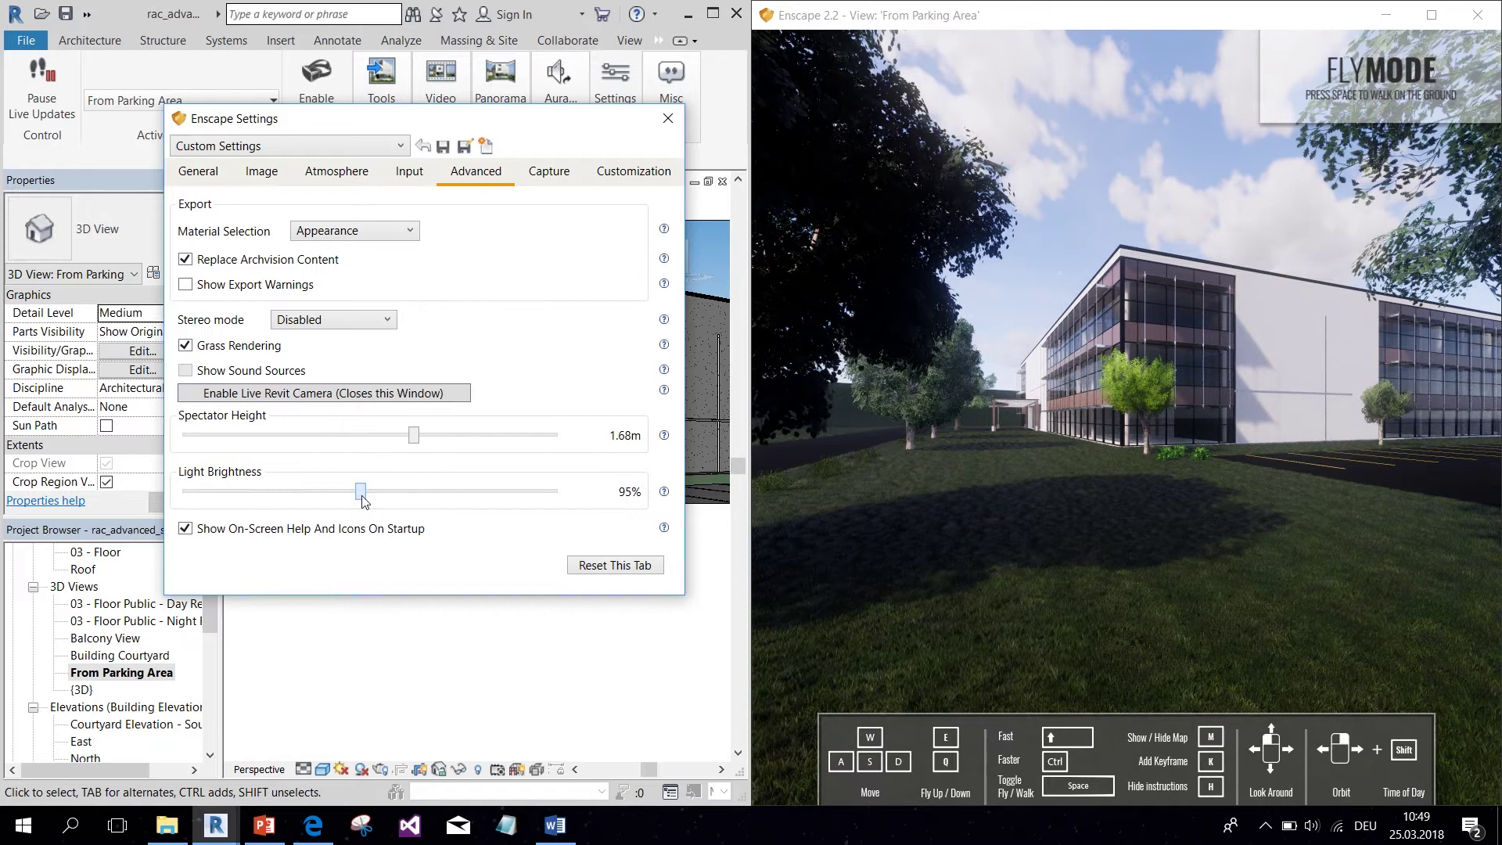
{"action": "mouse_move", "coordinate": [360, 496]}
{"action": "left_mouse_down"}
{"action": "mouse_move", "coordinate": [554, 495]}
{"action": "mouse_move", "coordinate": [270, 500]}
{"action": "mouse_move", "coordinate": [537, 497]}
{"action": "mouse_move", "coordinate": [510, 520]}
{"action": "mouse_move", "coordinate": [395, 524]}
{"action": "mouse_move", "coordinate": [355, 494]}
{"action": "left_mouse_up"}
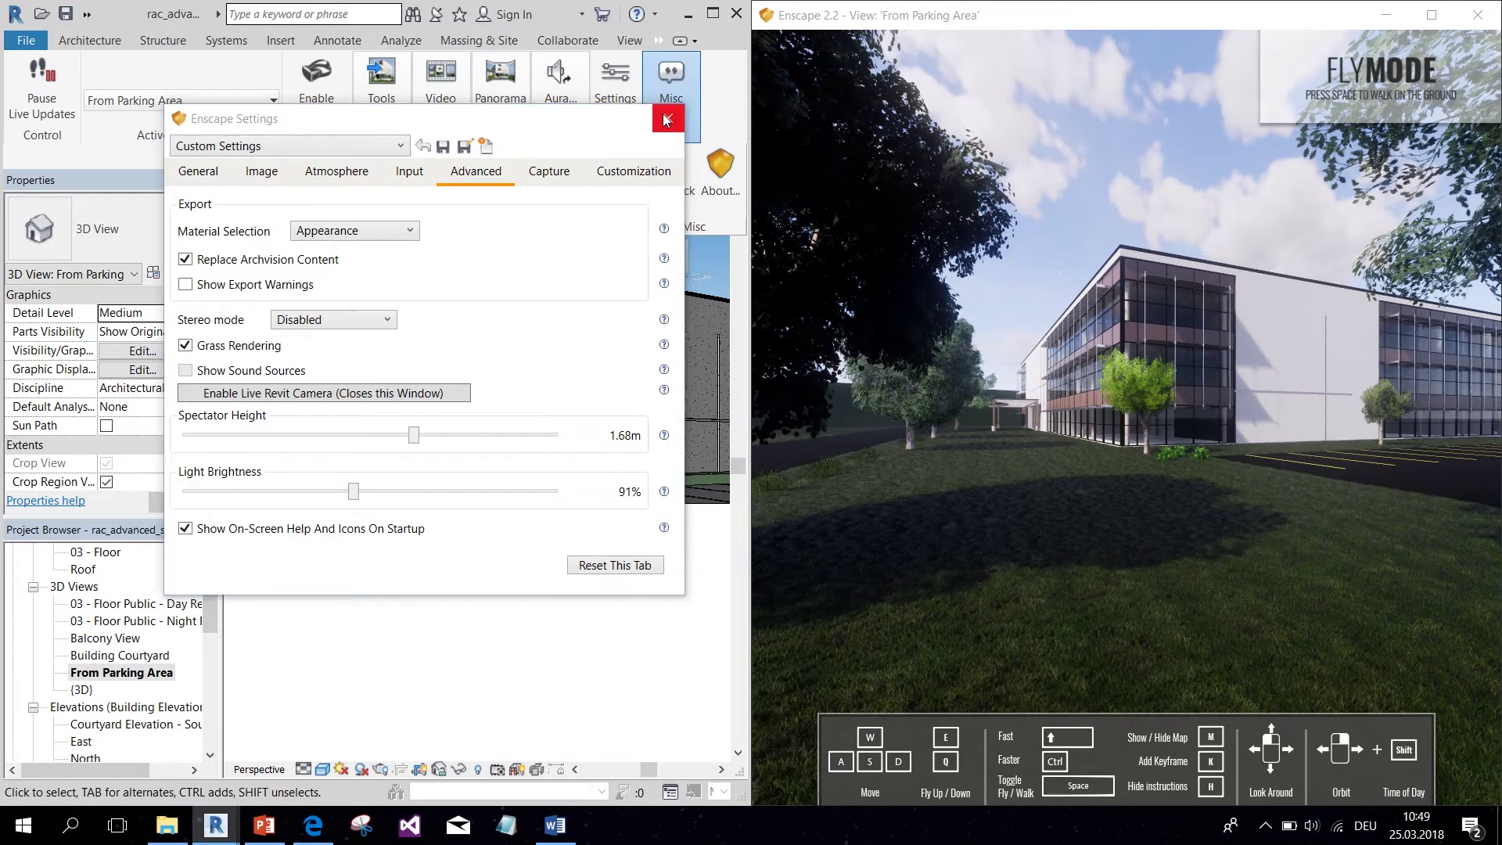
Step: Export the scene as standalone executable Enscape__rac_advanced_sample_project, sized 121.3 MB
{"action": "left_click", "coordinate": [663, 114]}
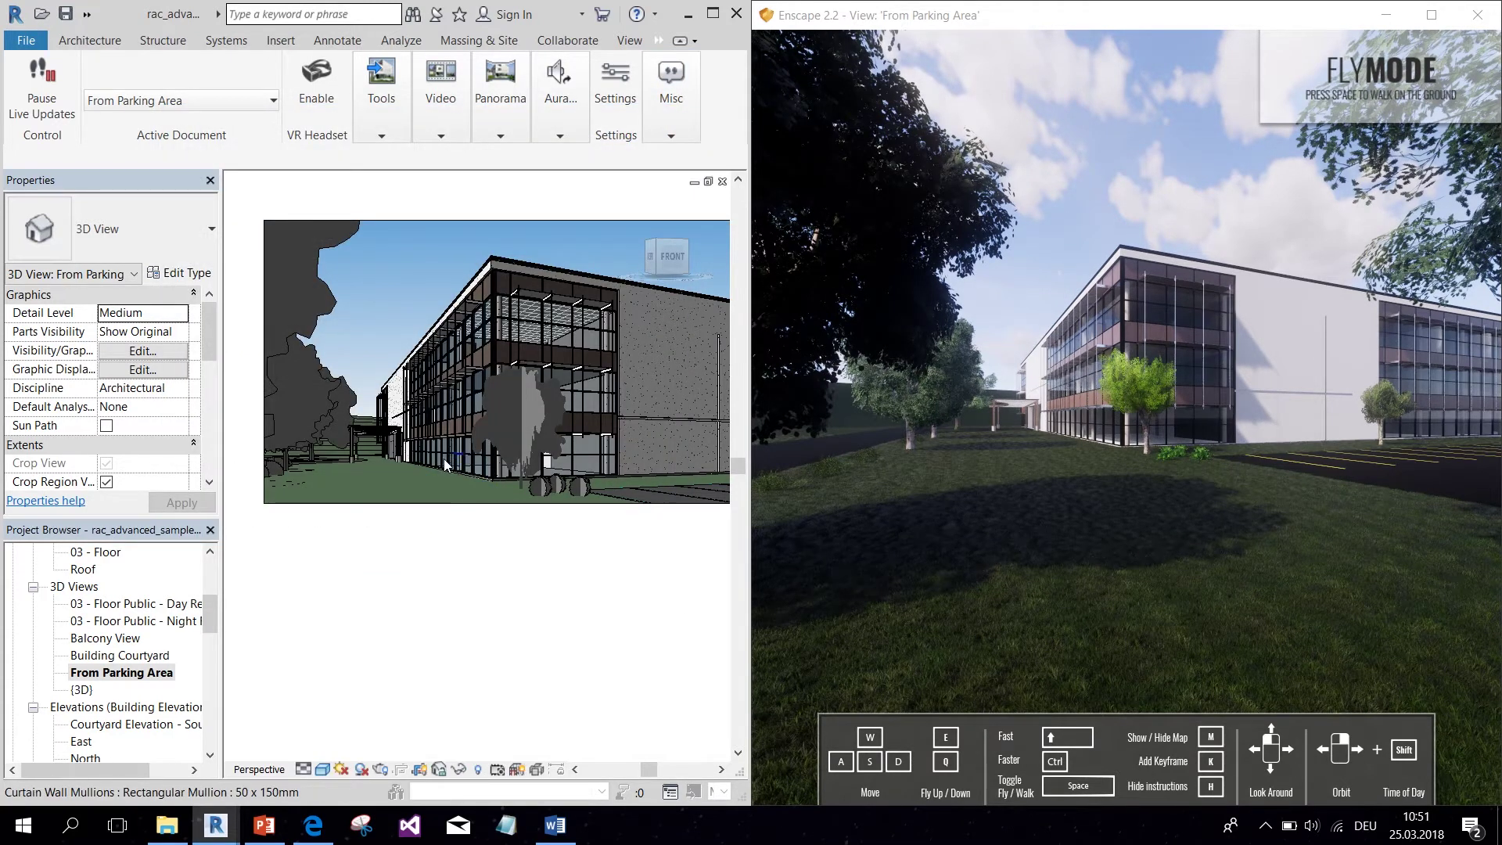
{"action": "left_click", "coordinate": [373, 108]}
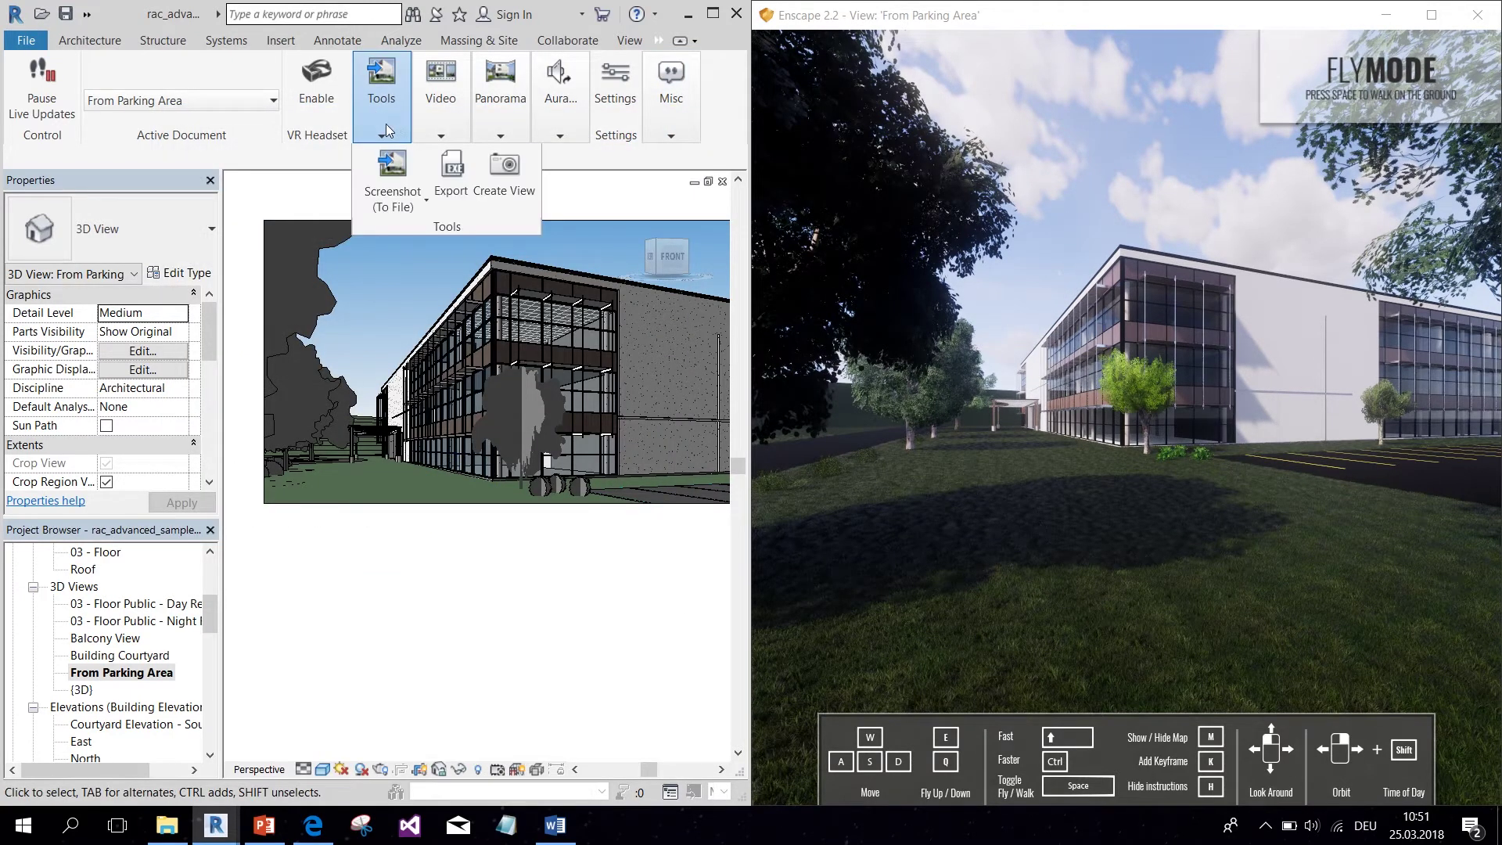
{"action": "left_click", "coordinate": [447, 208]}
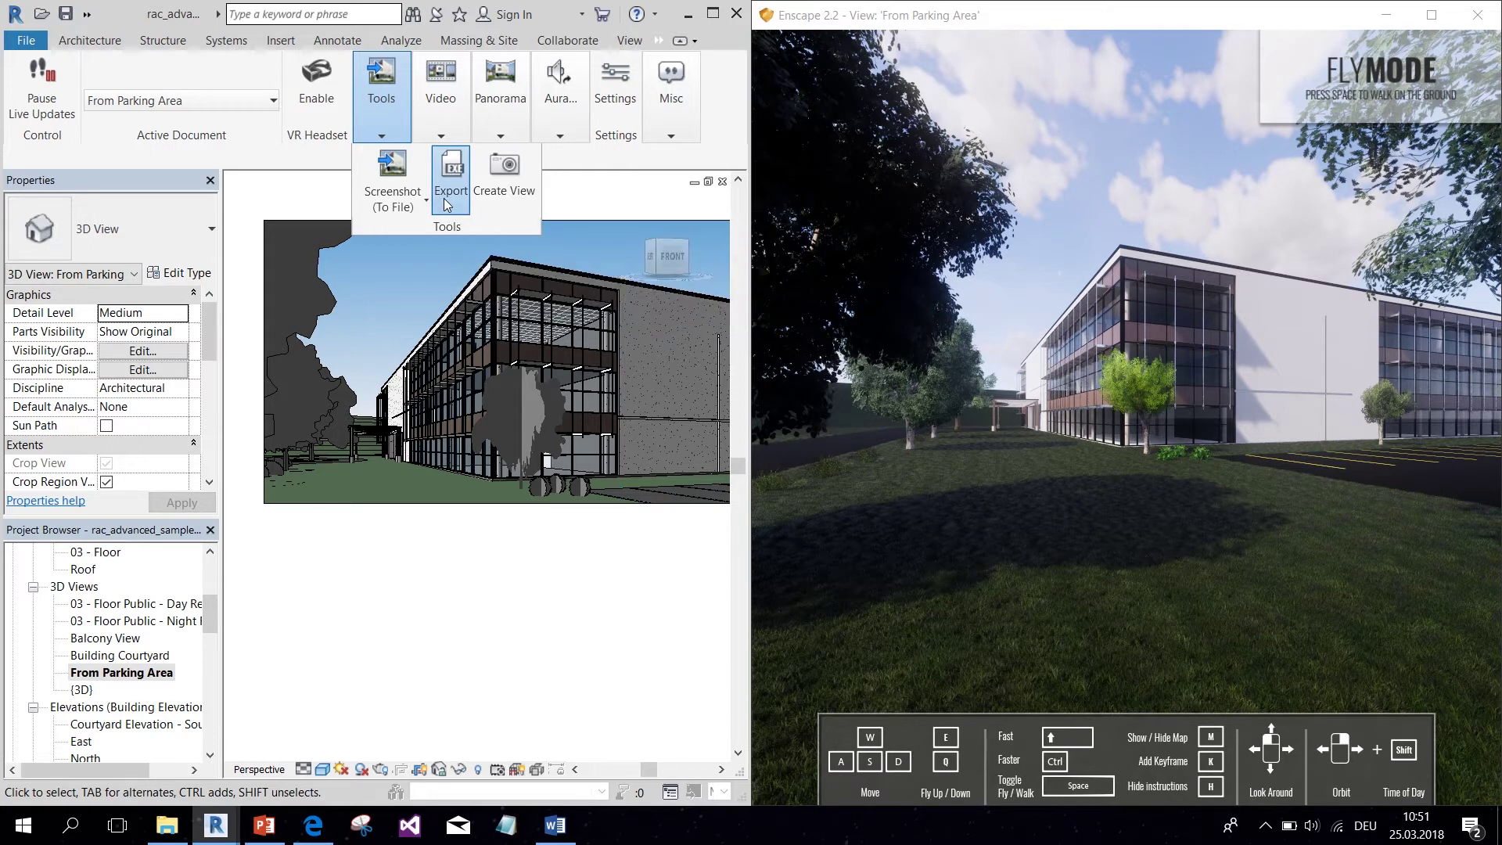
{"action": "left_click", "coordinate": [455, 472]}
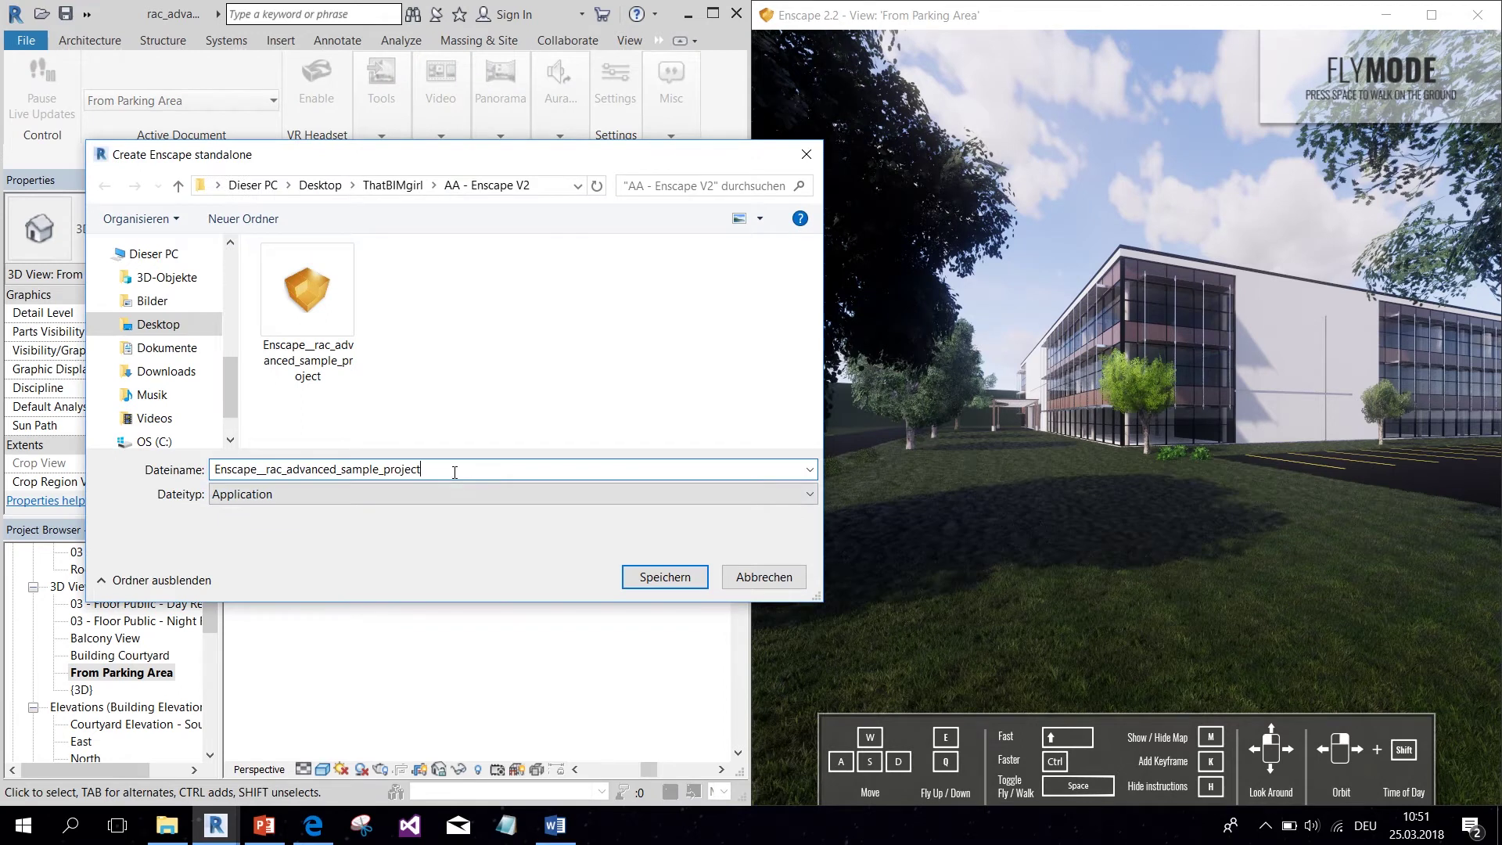
{"action": "left_click", "coordinate": [653, 575]}
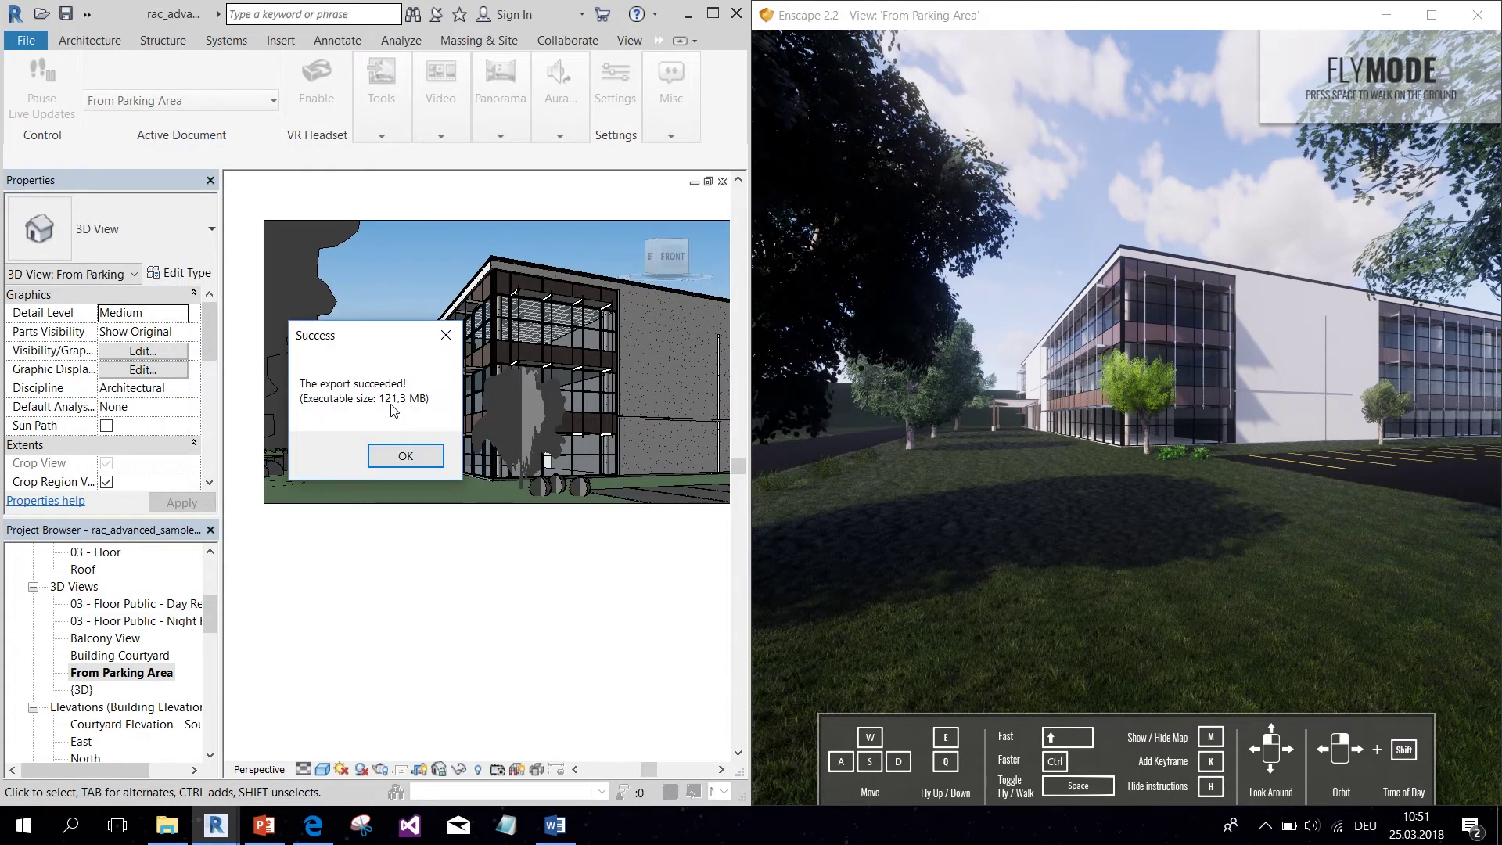
{"action": "left_click", "coordinate": [403, 456]}
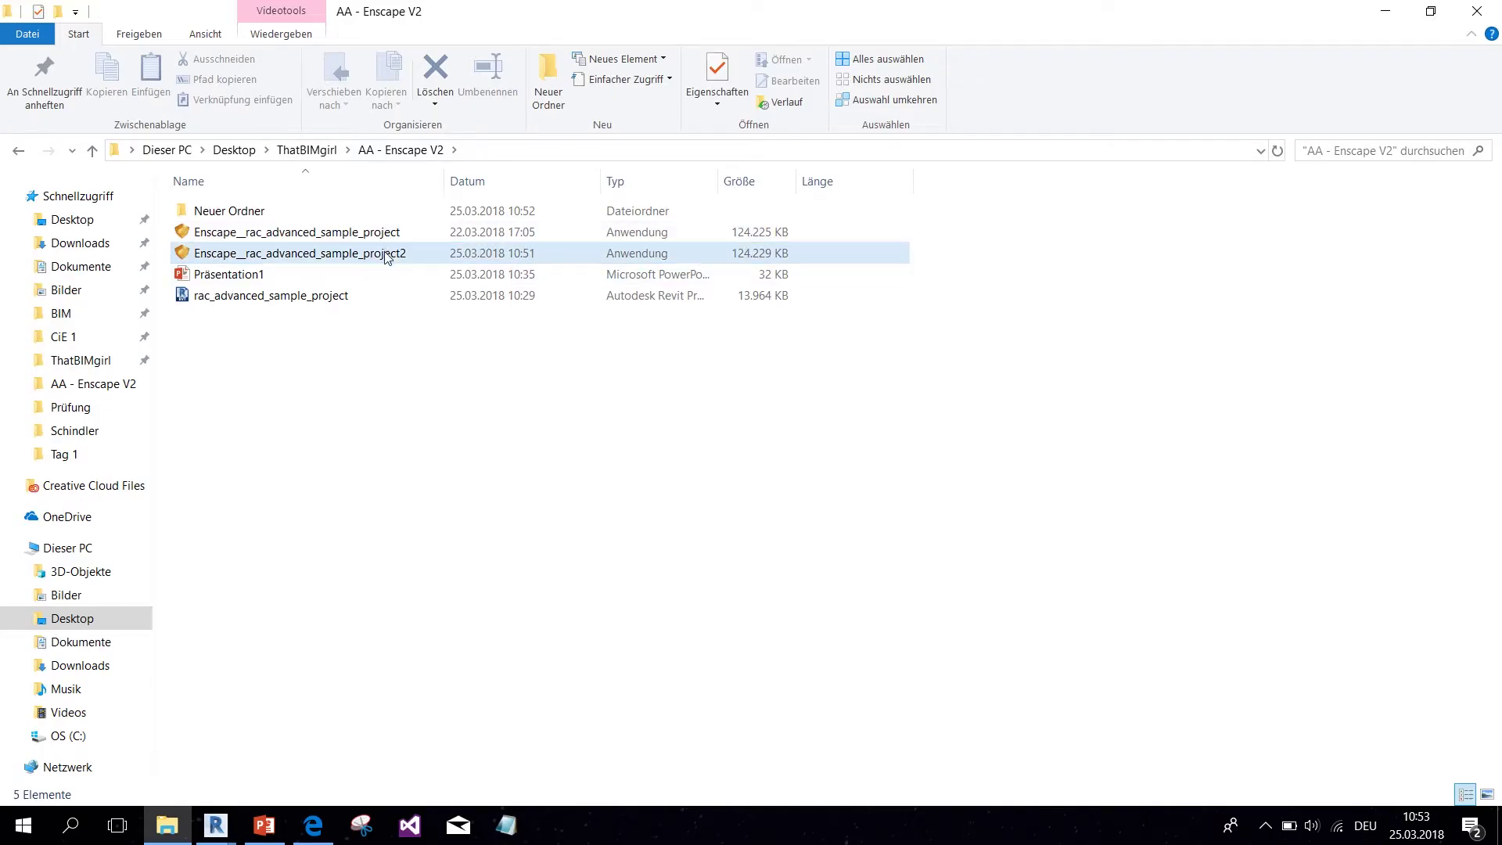
Step: Check the properties of Enscape__rac_advanced_sample_project2 executable, then launch it
{"action": "left_click", "coordinate": [387, 253]}
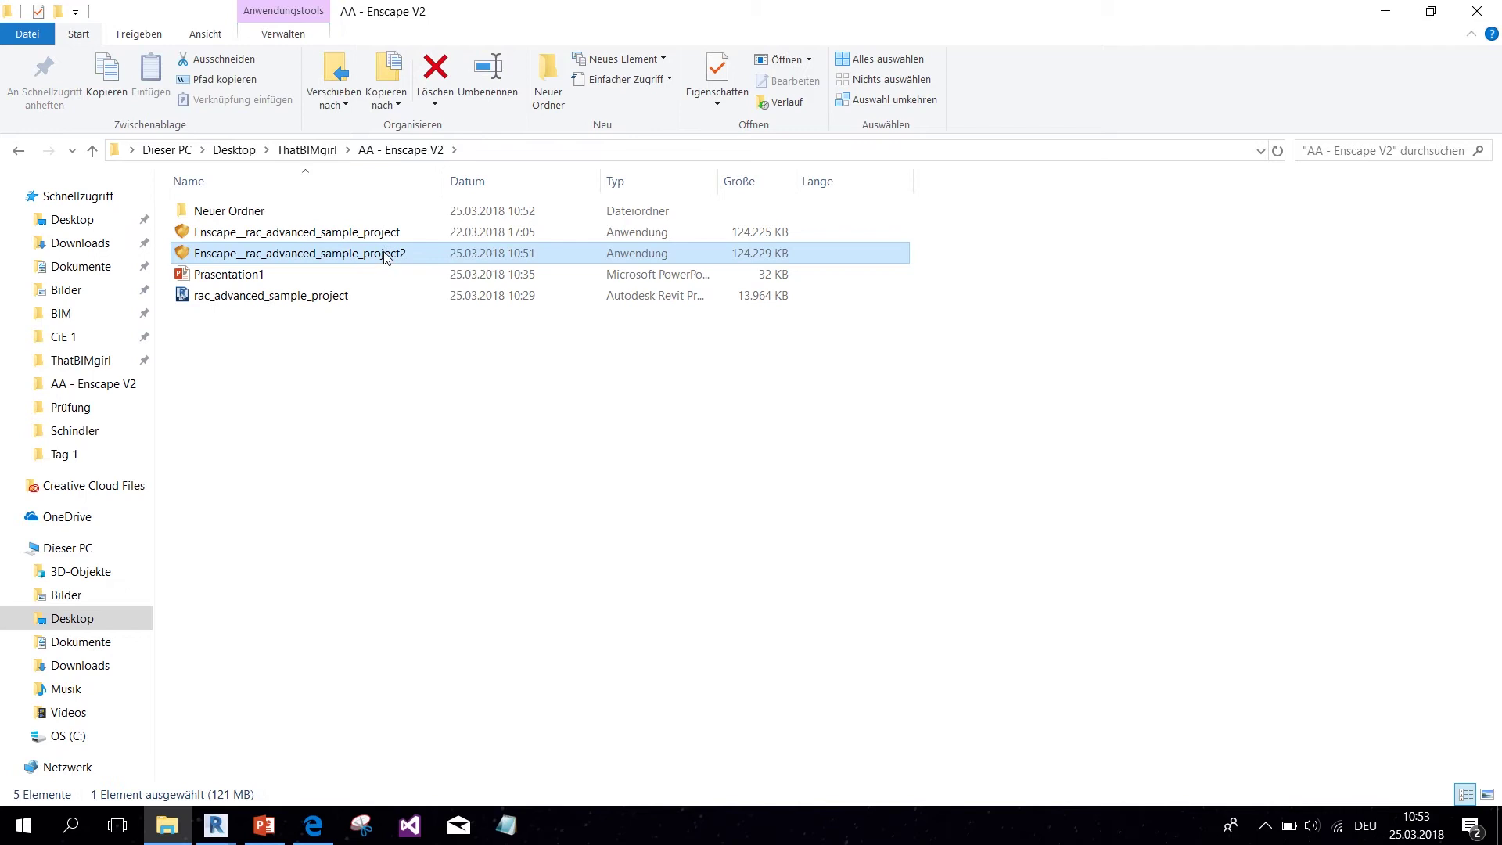
{"action": "right_click", "coordinate": [261, 252]}
{"action": "left_click", "coordinate": [360, 755]}
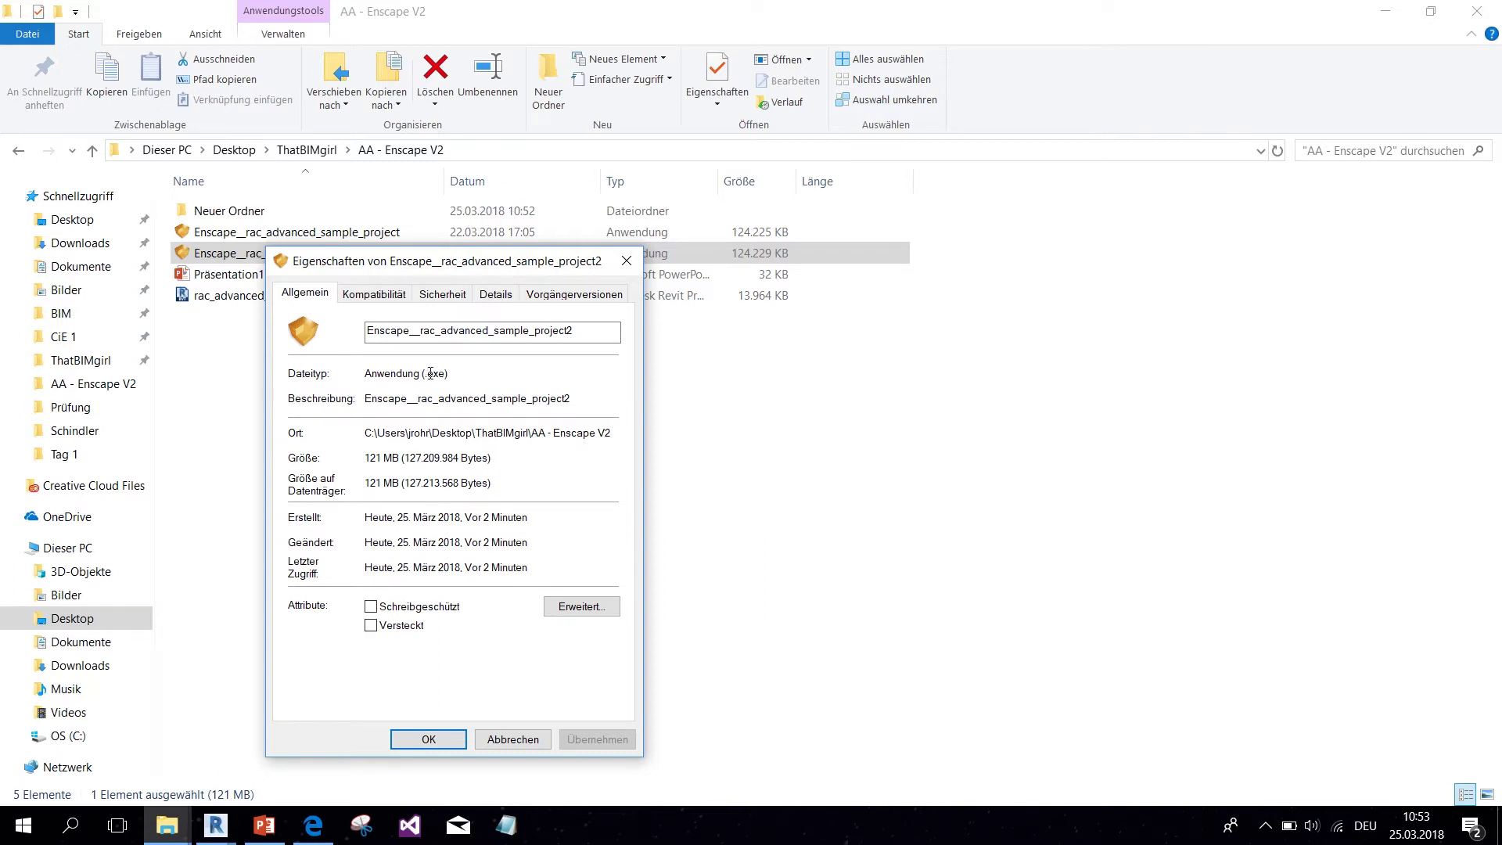
{"action": "left_click", "coordinate": [429, 739]}
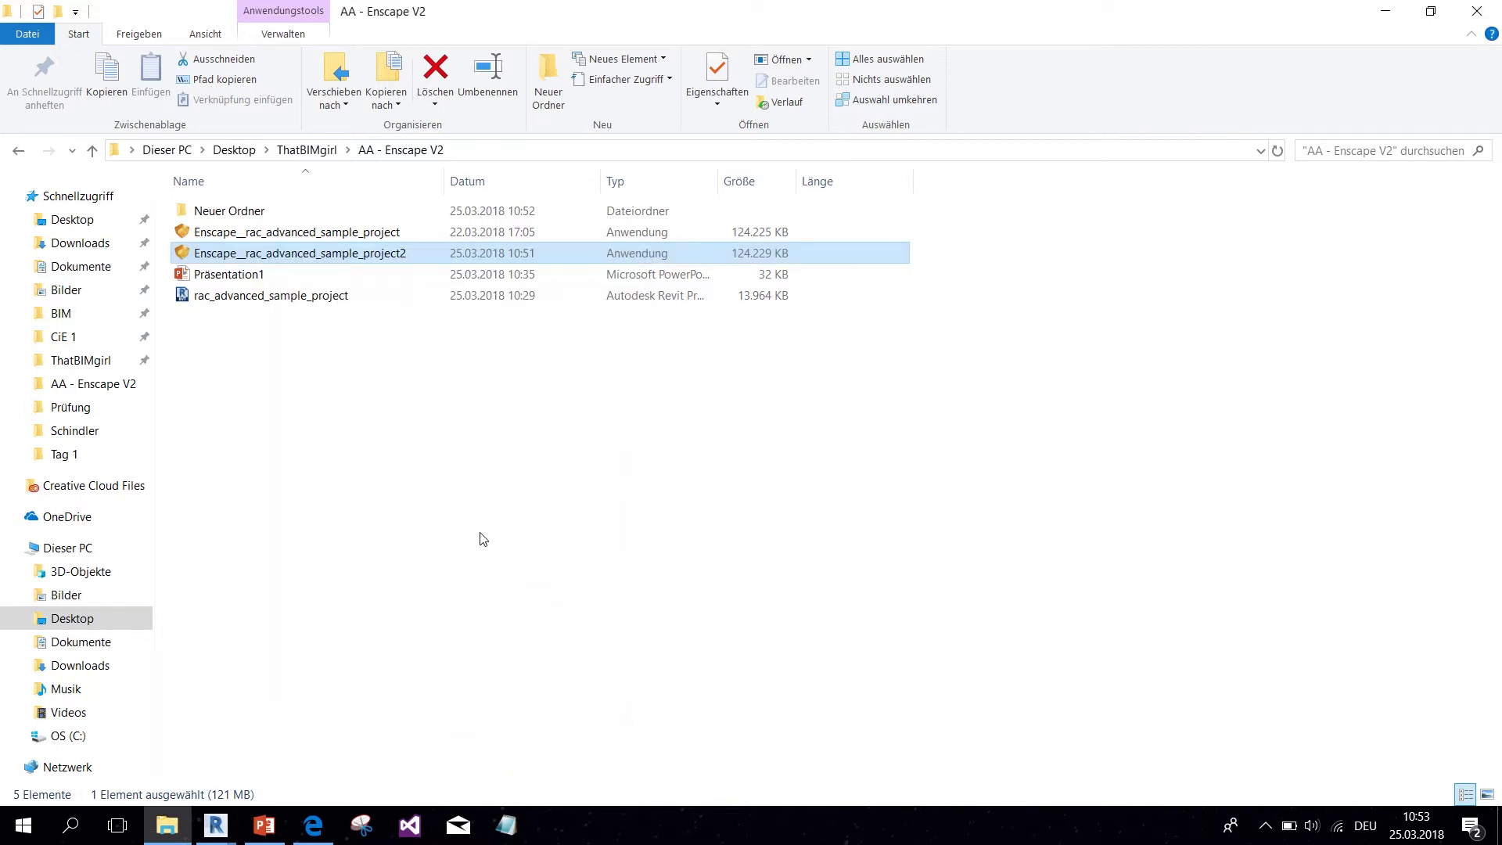
{"action": "double_click", "coordinate": [282, 252]}
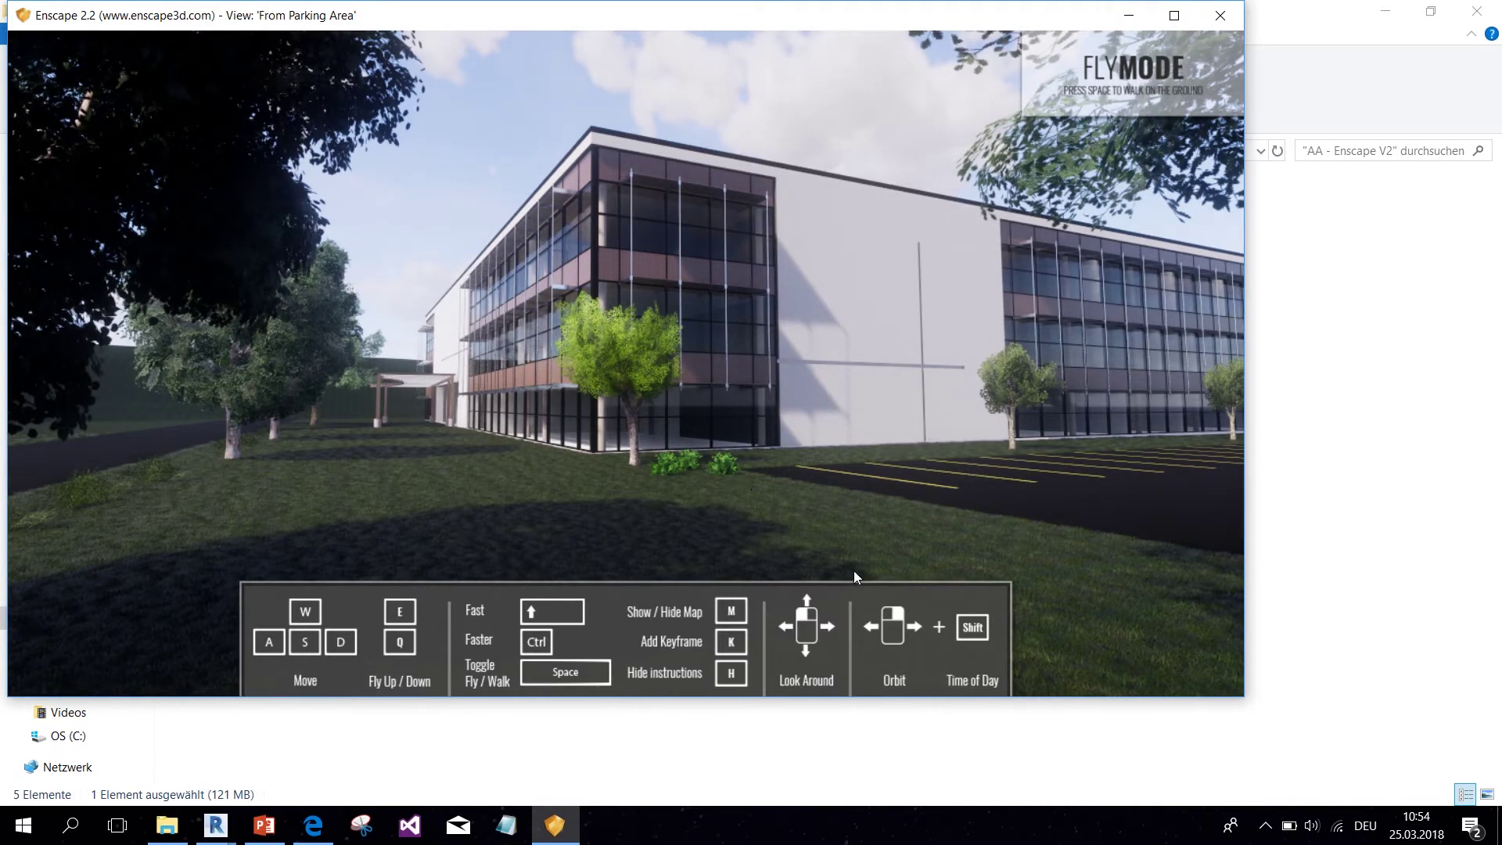
Step: Set the sun to 15:12 and fly from the parking area into the ground-floor interior
{"action": "right_click_drag", "start_coordinate": [544, 493], "coordinate": [590, 509], "text": "shift"}
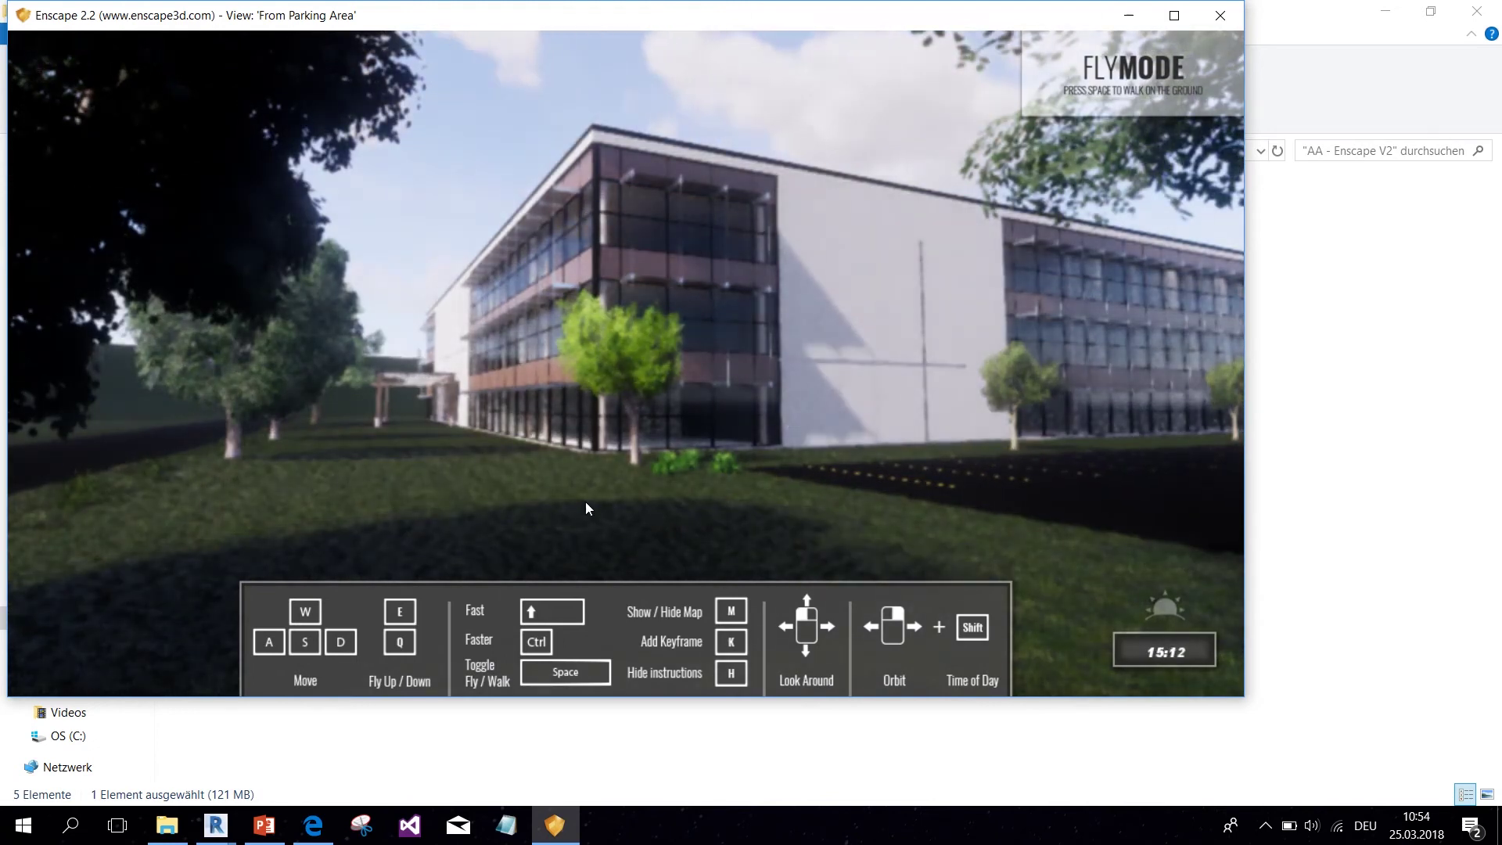
{"action": "key", "text": "w"}
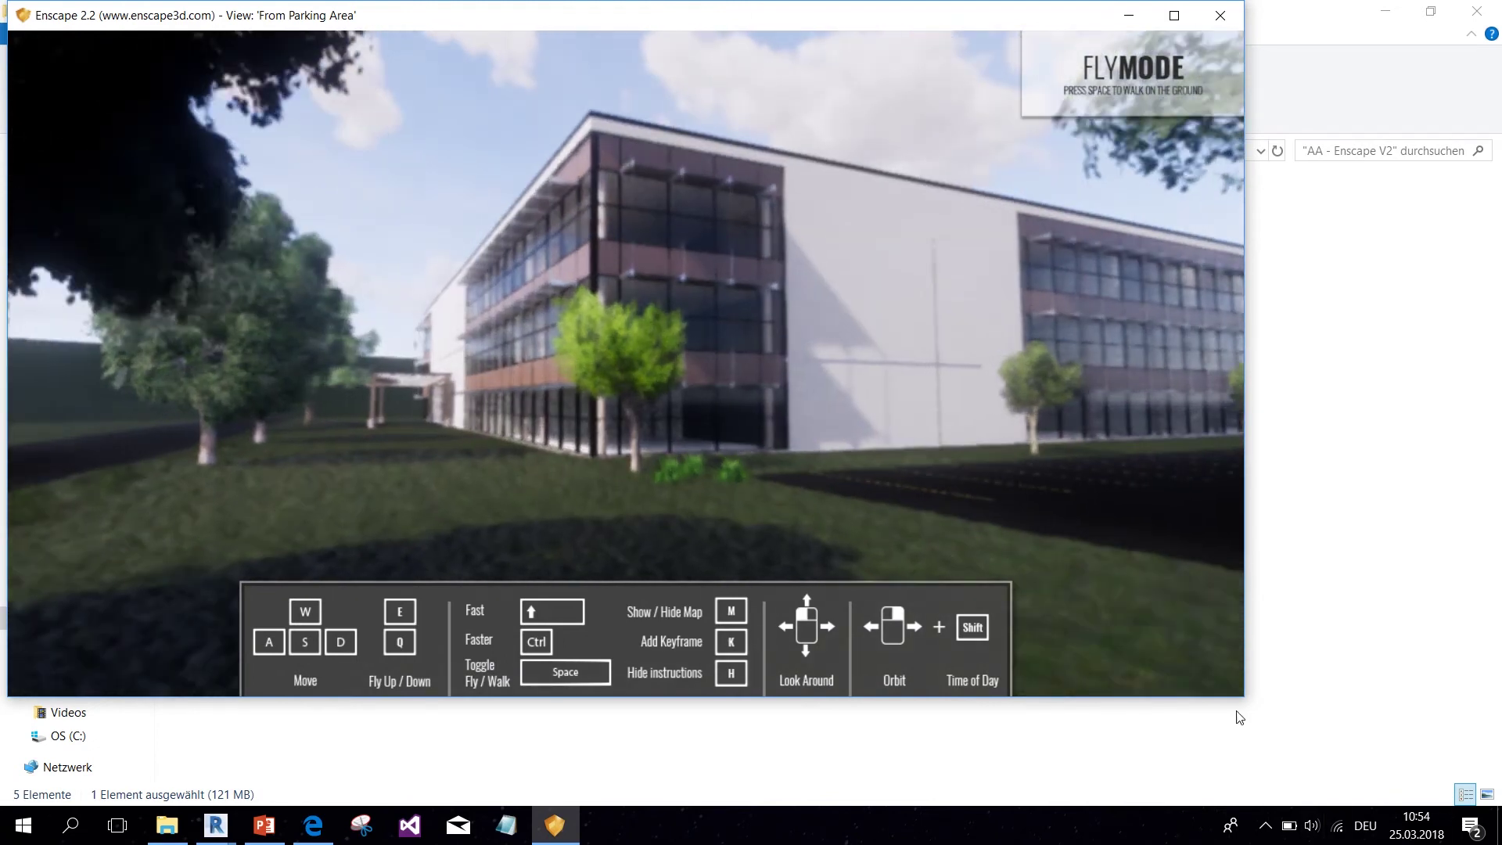
{"action": "key", "text": "w"}
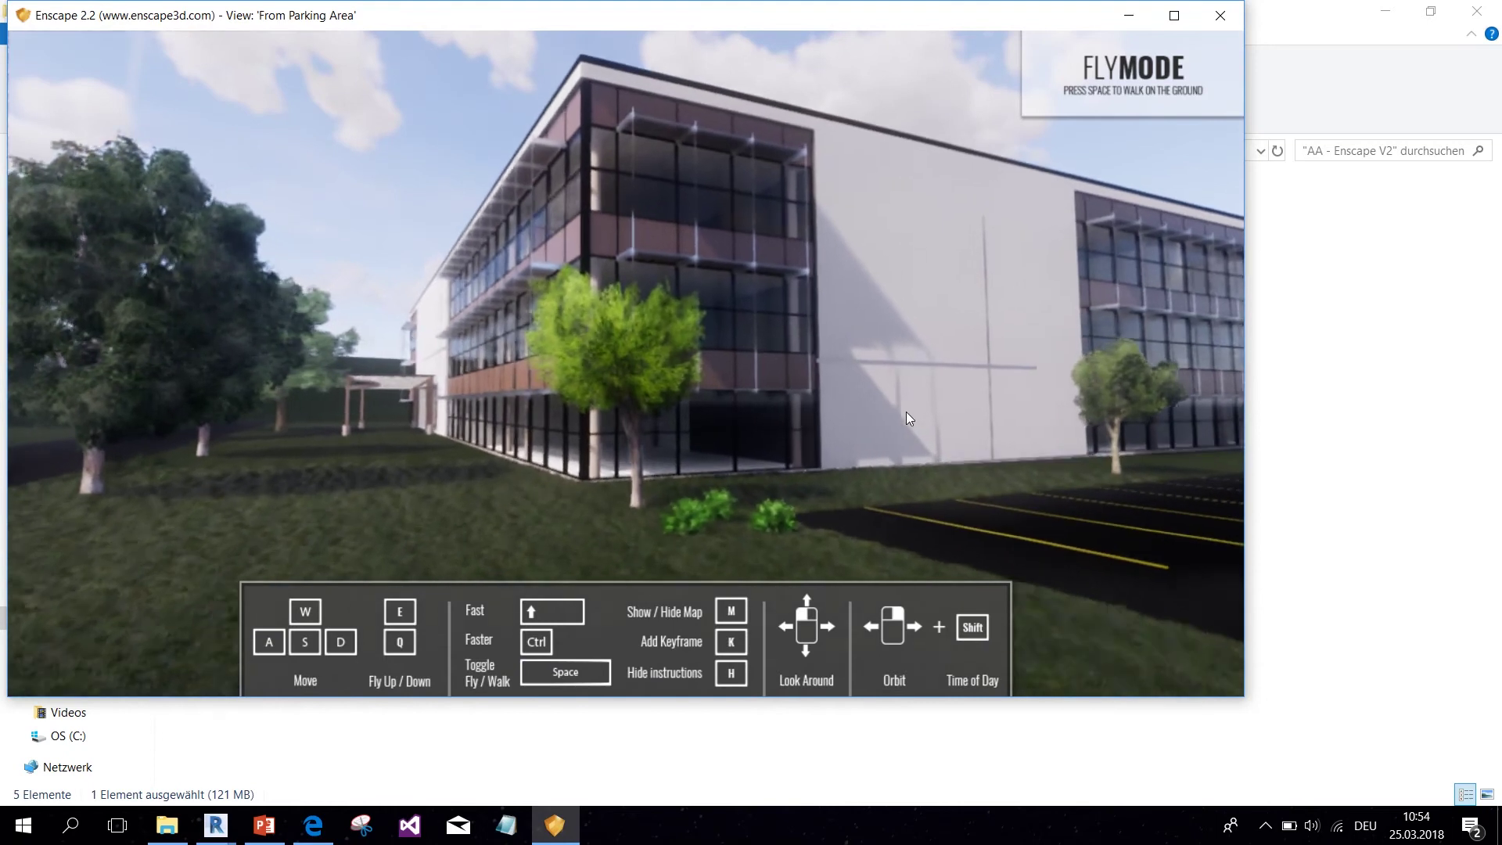
{"action": "key", "text": "w"}
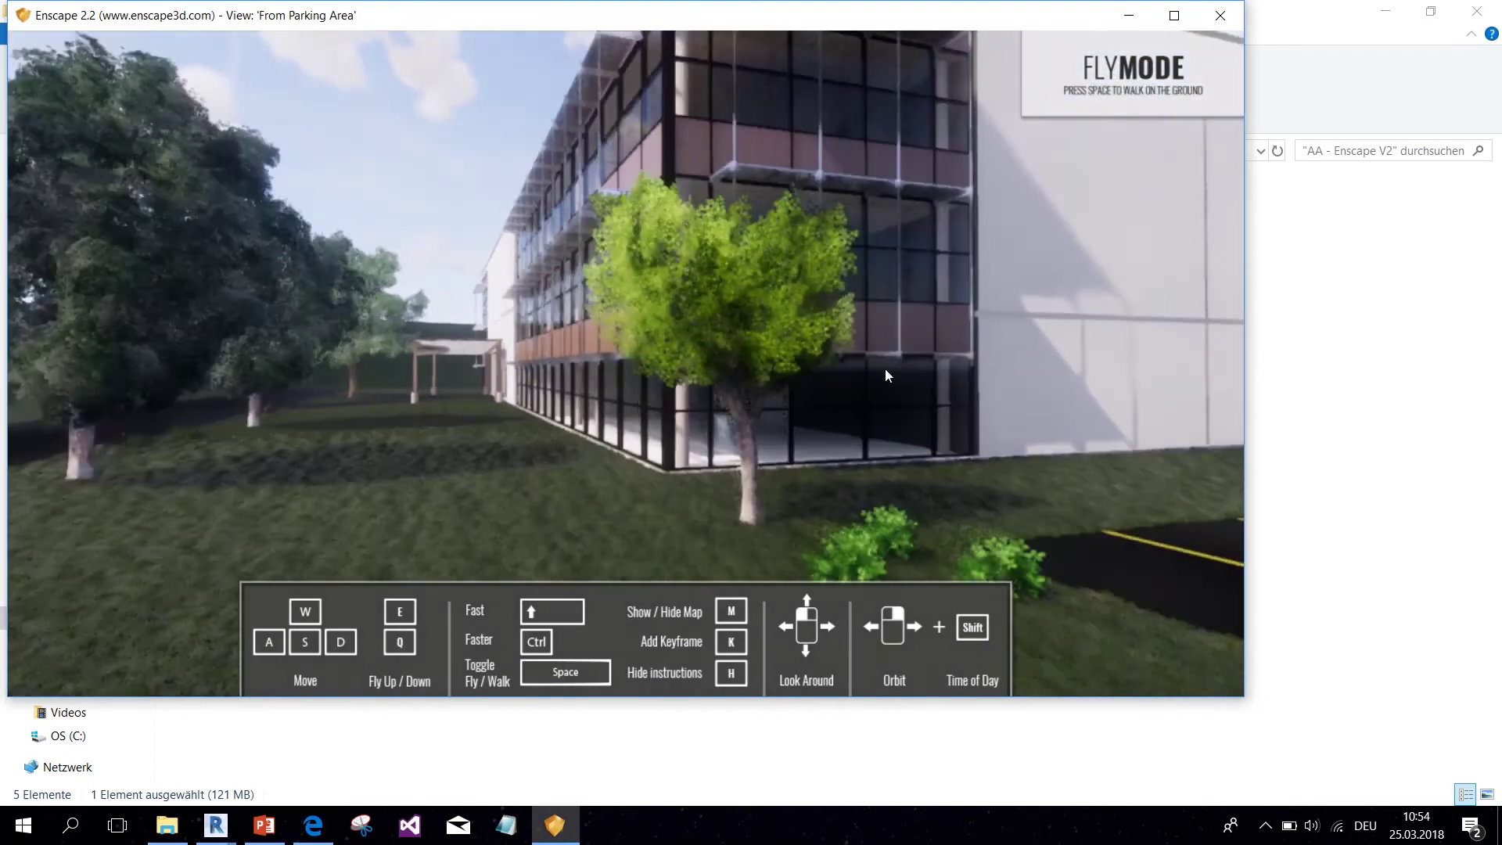
{"action": "key", "text": "w"}
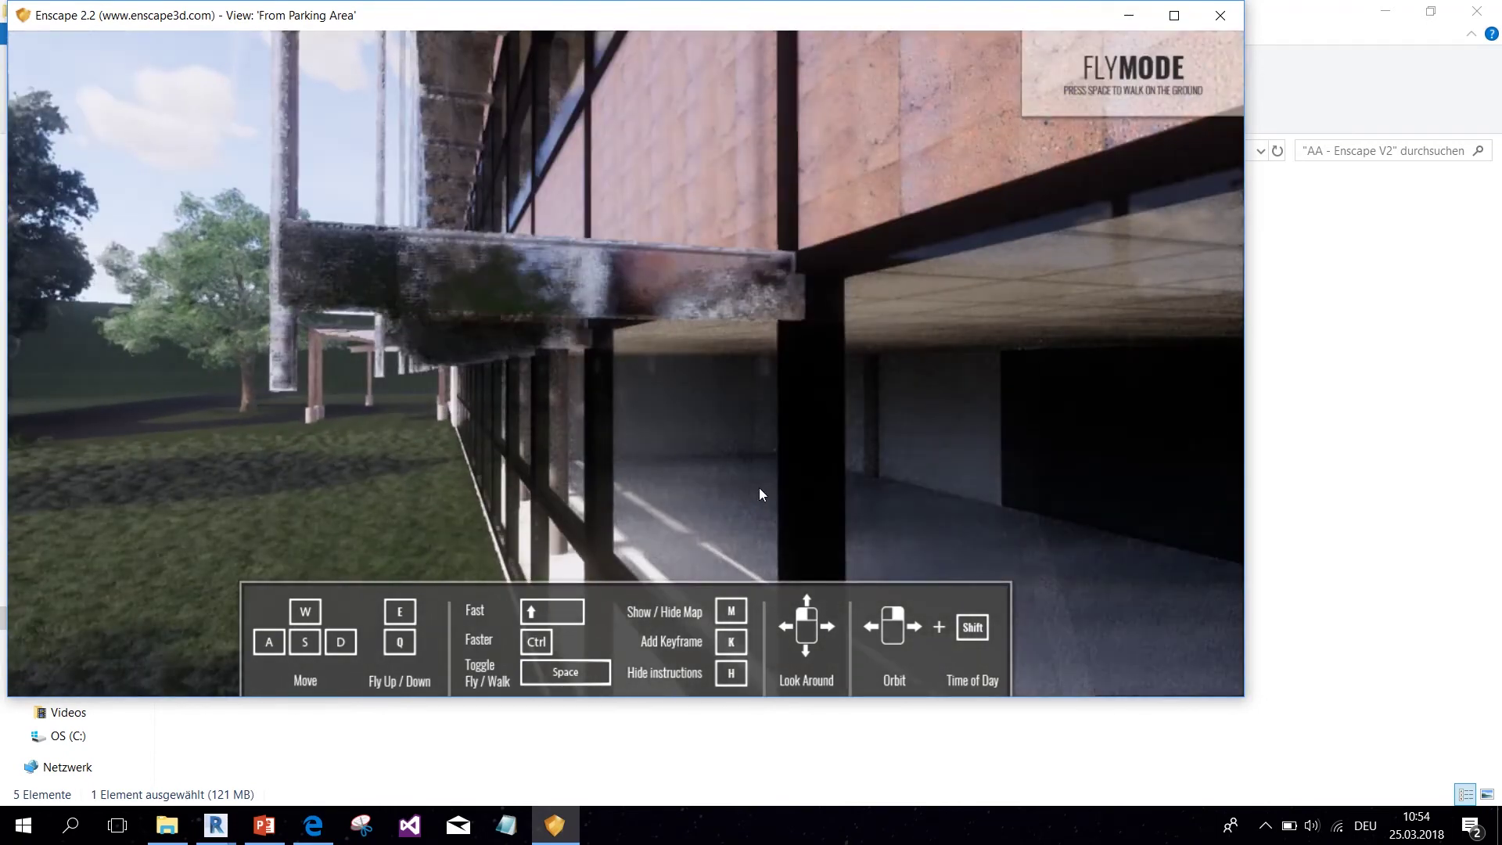
{"action": "key", "text": "w"}
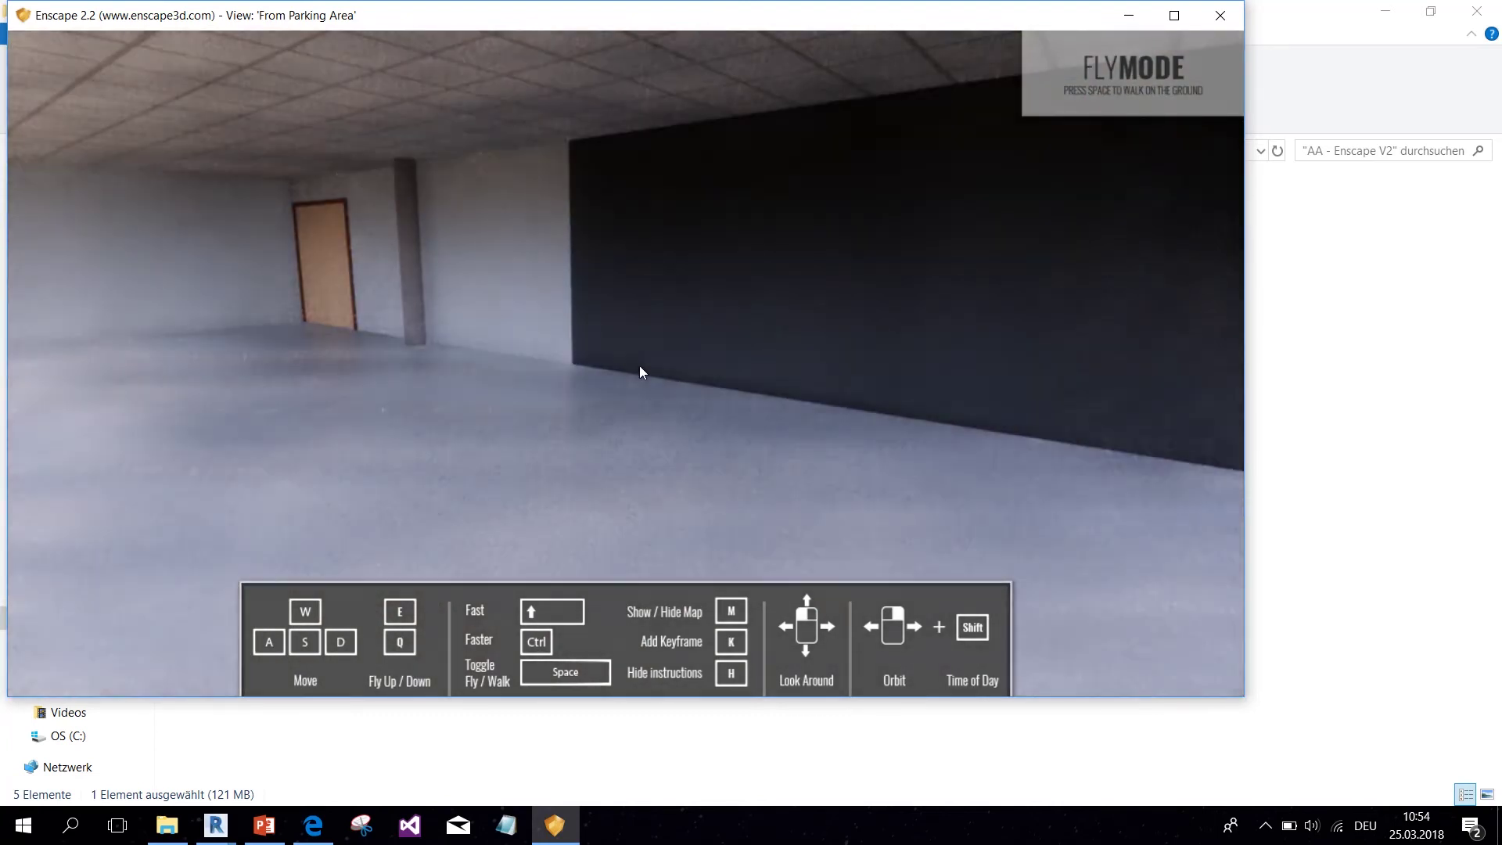
Step: Move through the interior and look toward the hall, staircase and corridor with doors
{"action": "key", "text": "w"}
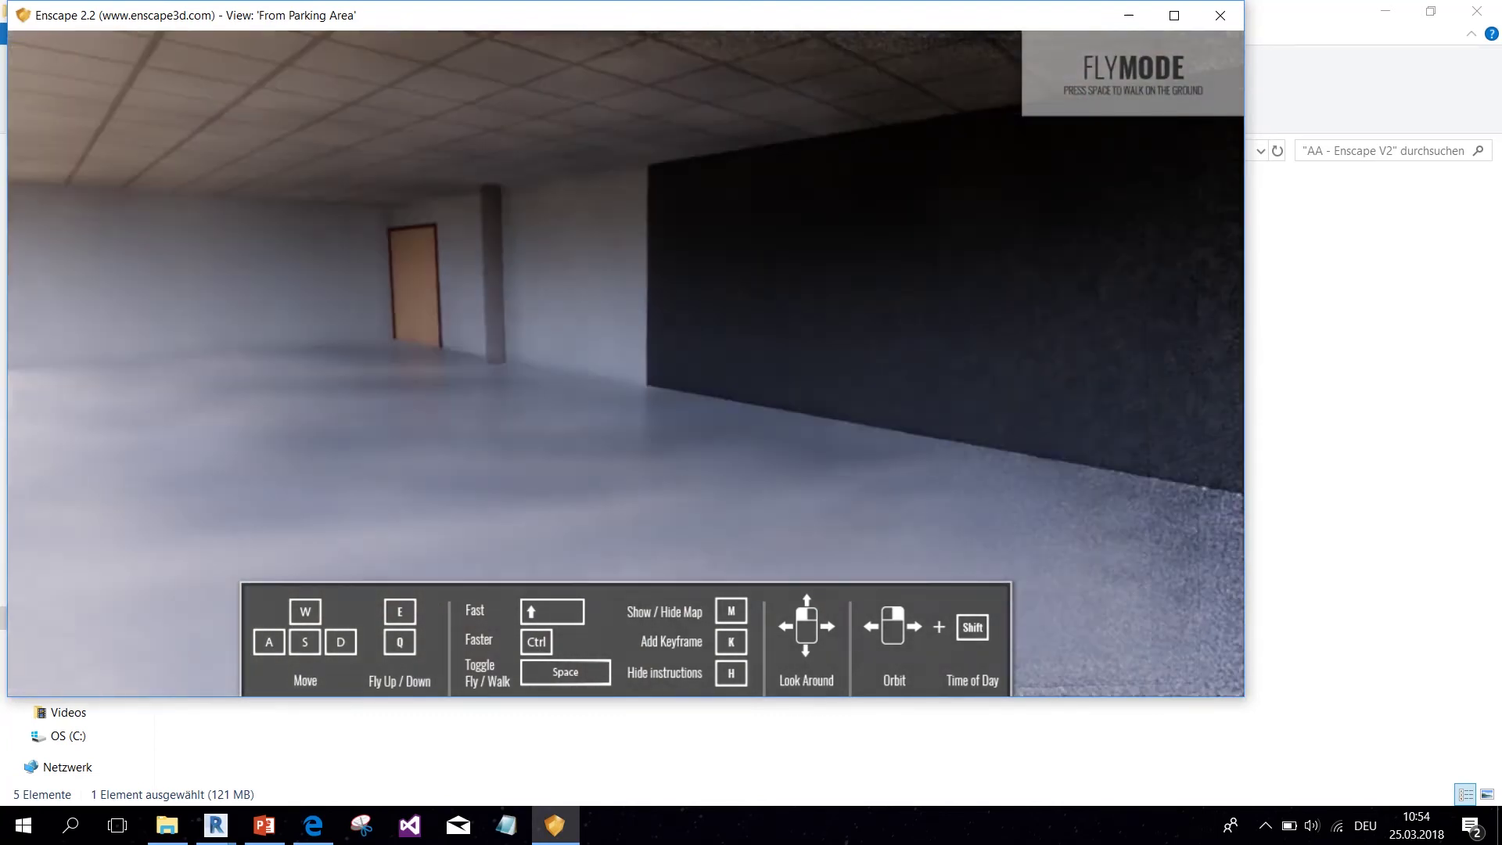
{"action": "key", "text": "s"}
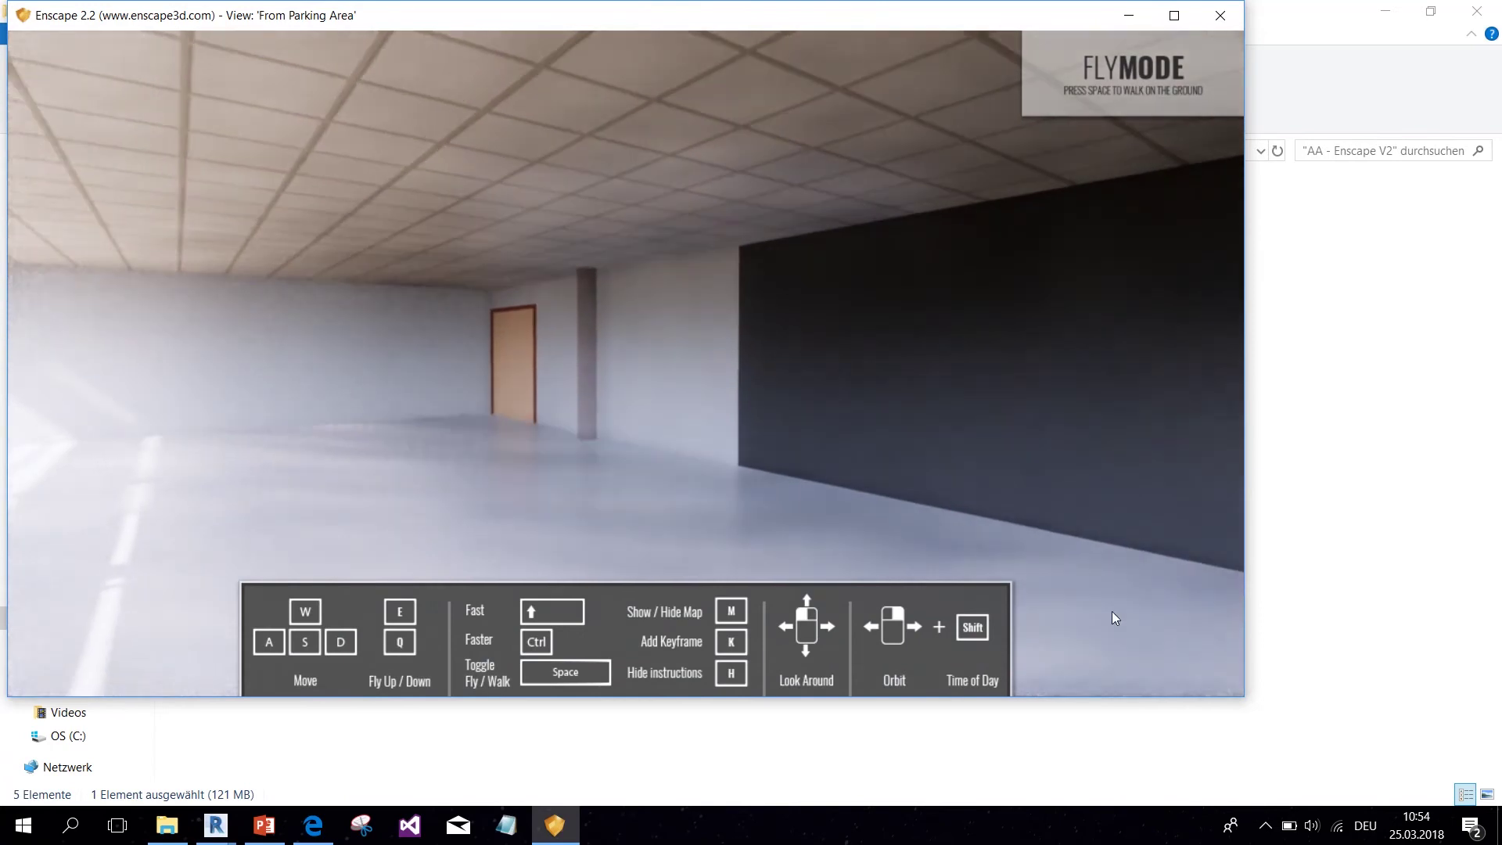
{"action": "key", "text": "w"}
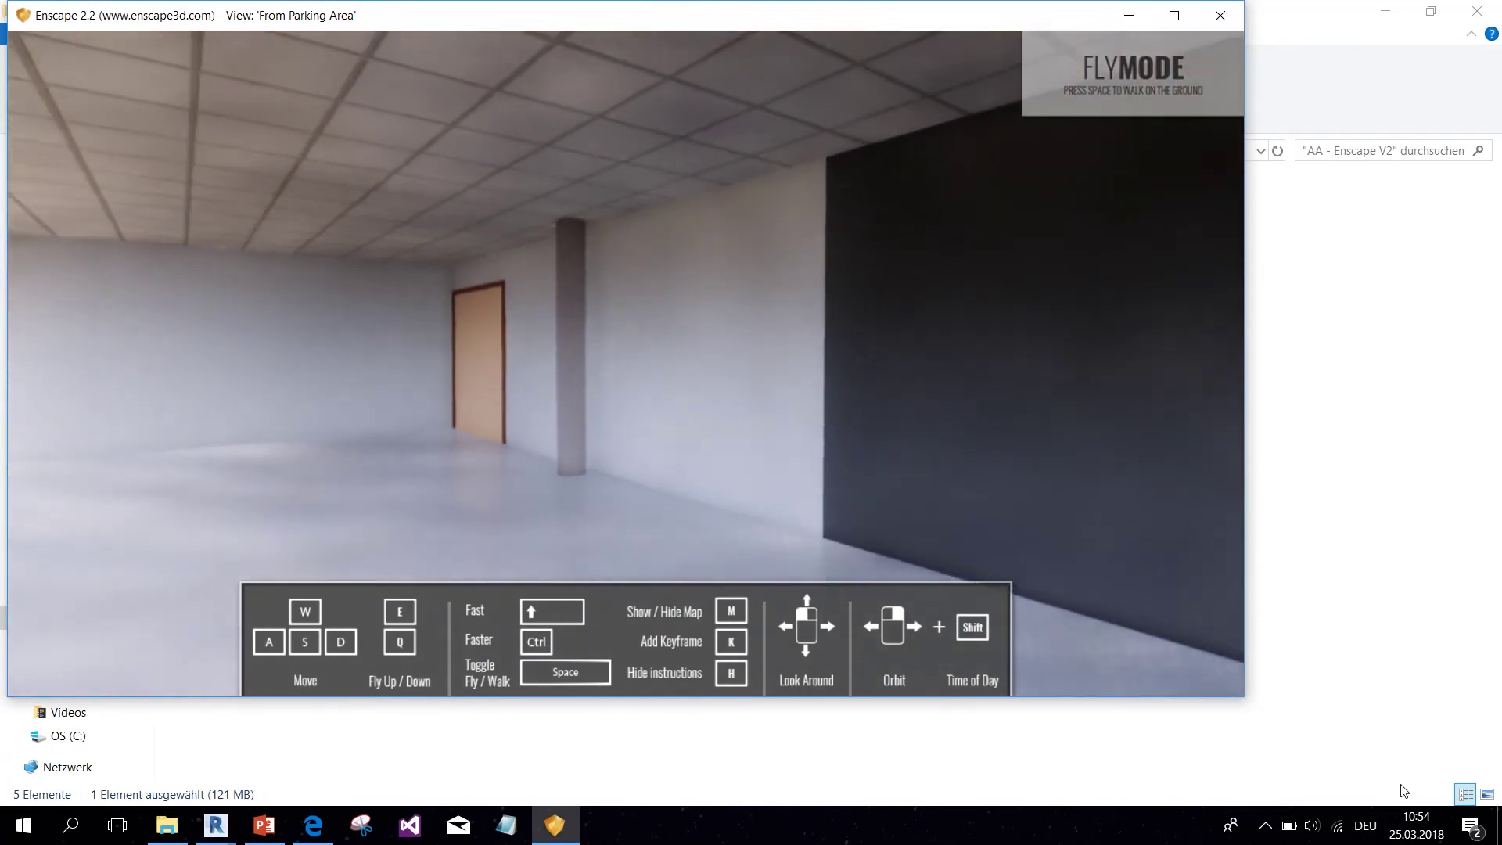
{"action": "key", "text": "w"}
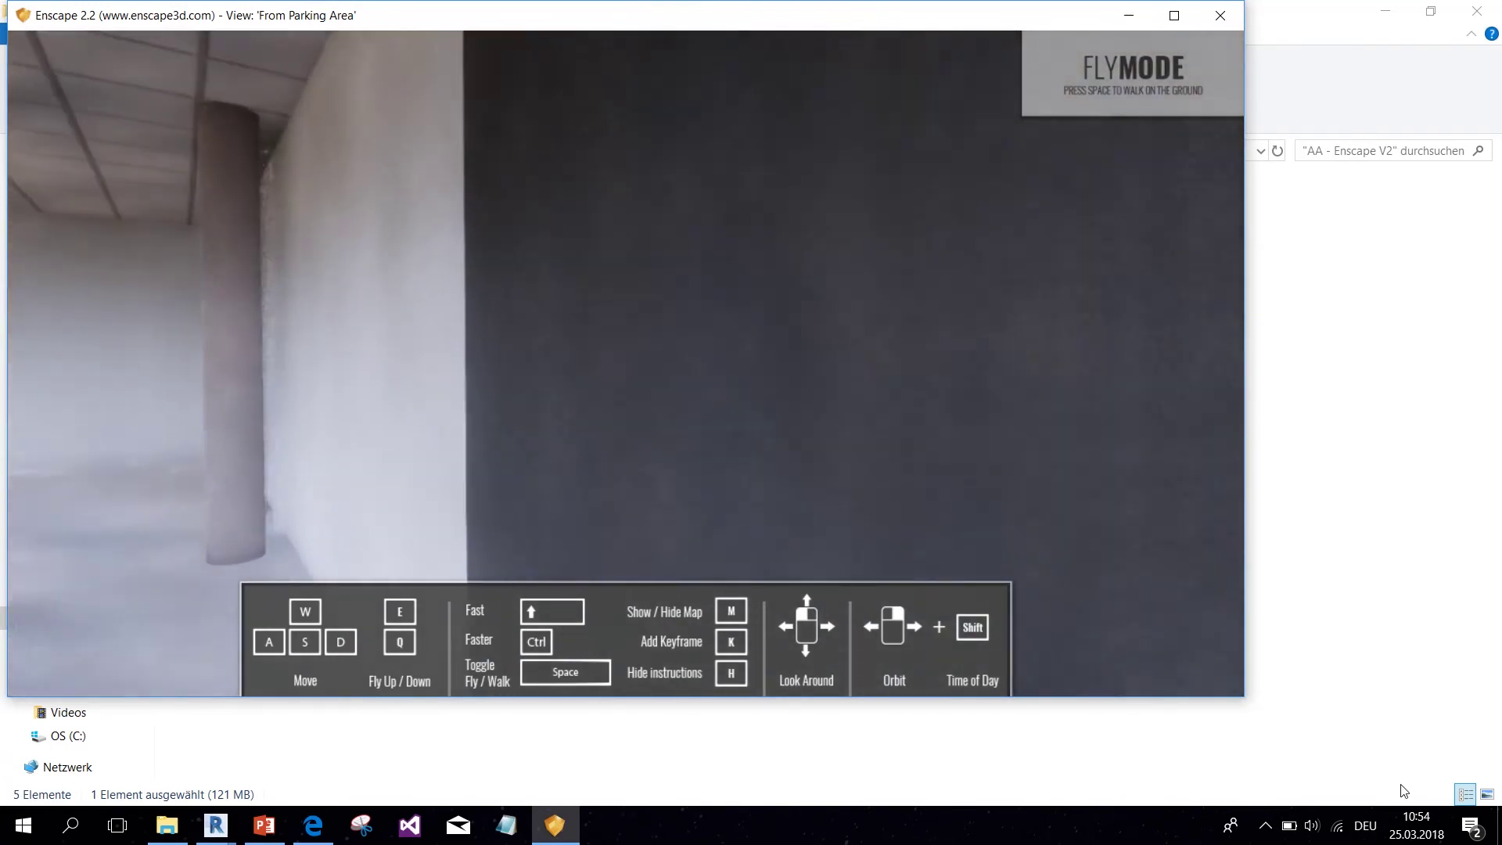
{"action": "left_click_drag", "start_coordinate": [782, 575], "coordinate": [1138, 575]}
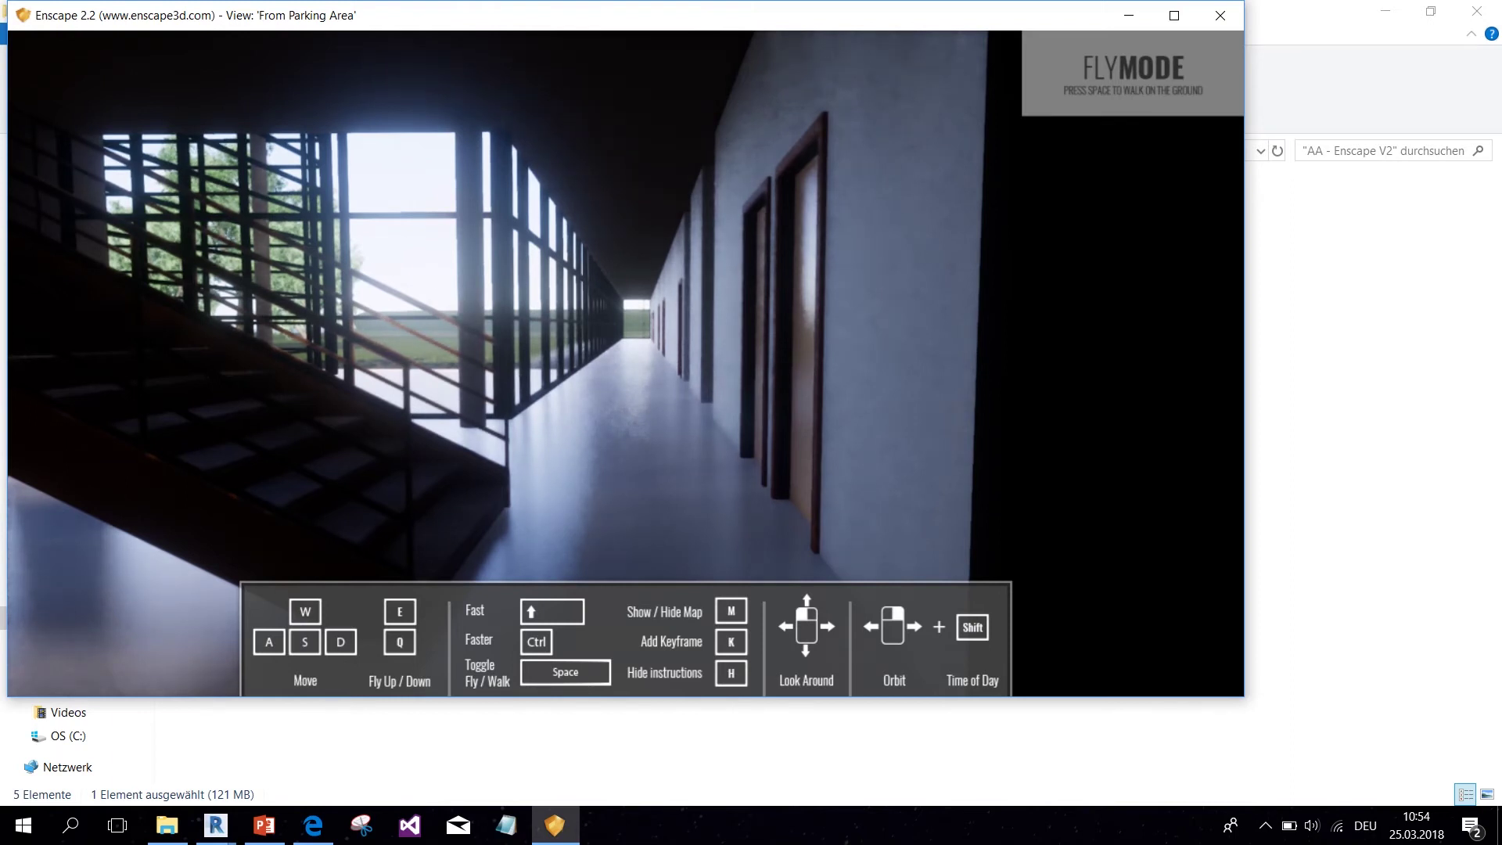
{"action": "left_click_drag", "start_coordinate": [1138, 574], "coordinate": [766, 575]}
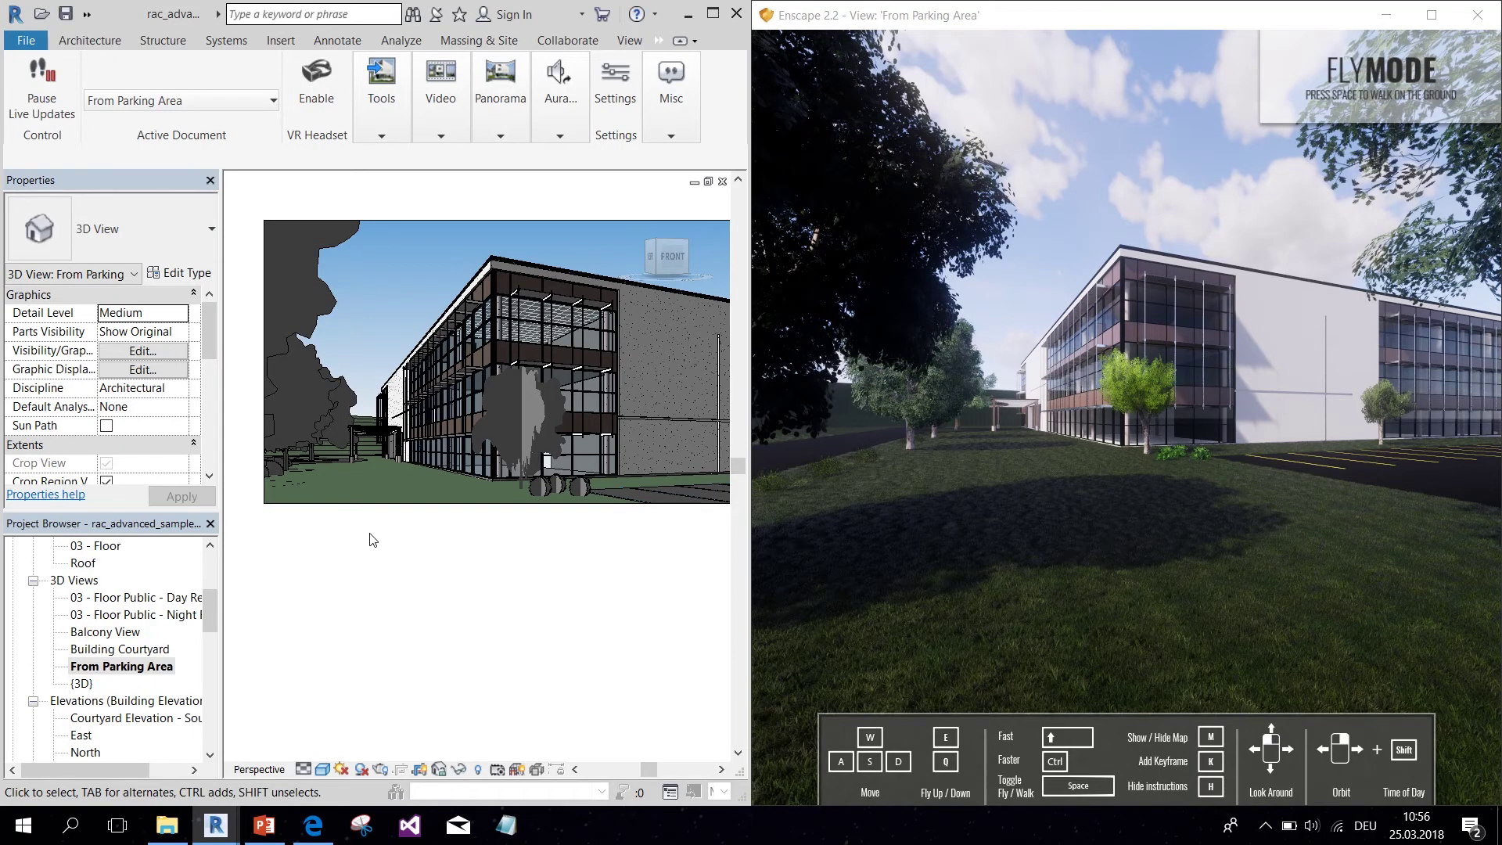
Step: Show the Video camera-path options: Add Keyframe, Load Path and Save Path
{"action": "left_click", "coordinate": [447, 134]}
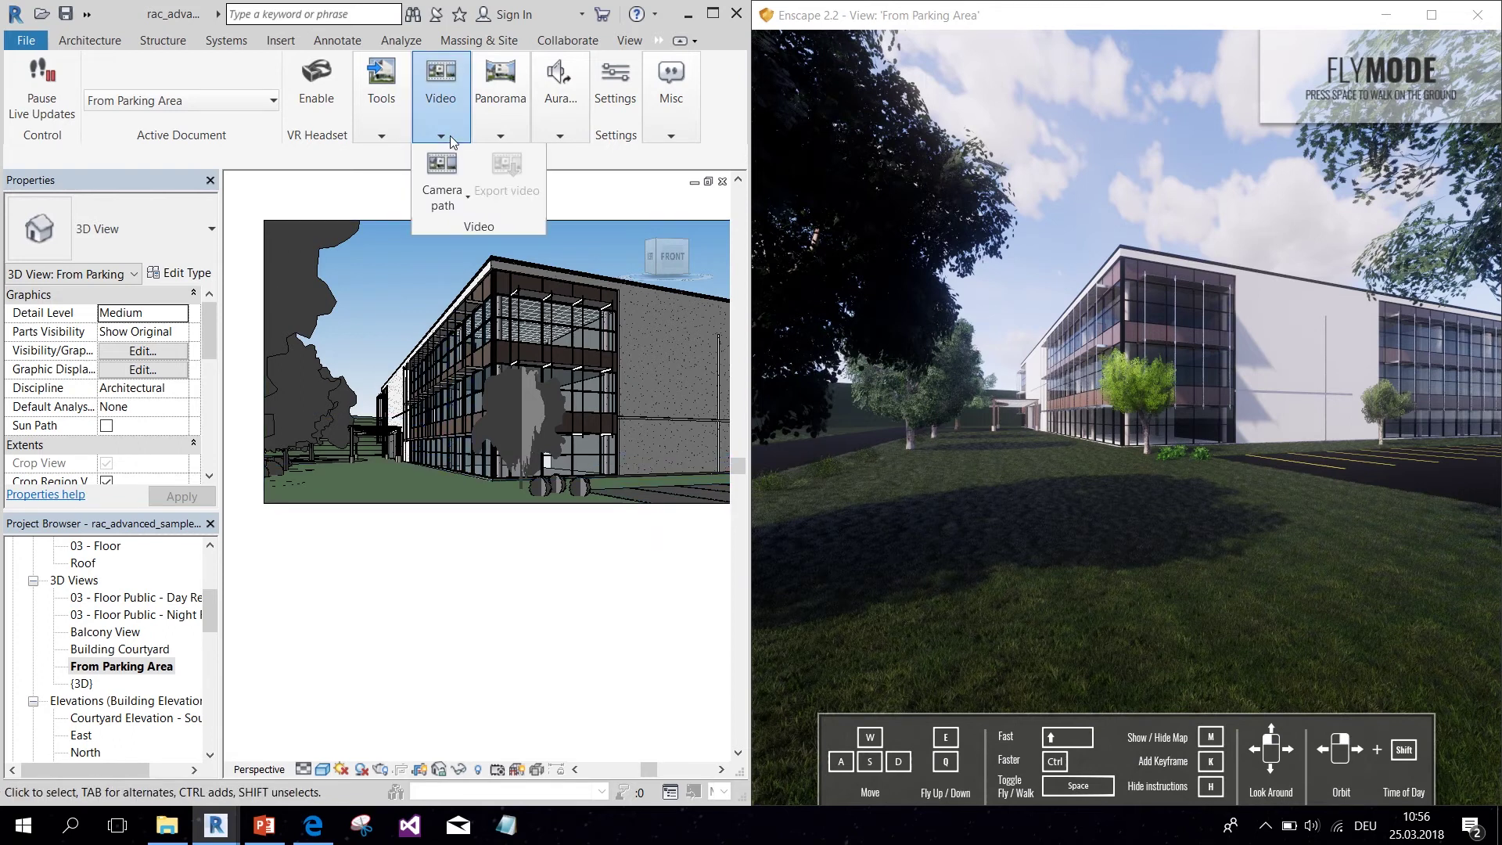
{"action": "left_click", "coordinate": [455, 190]}
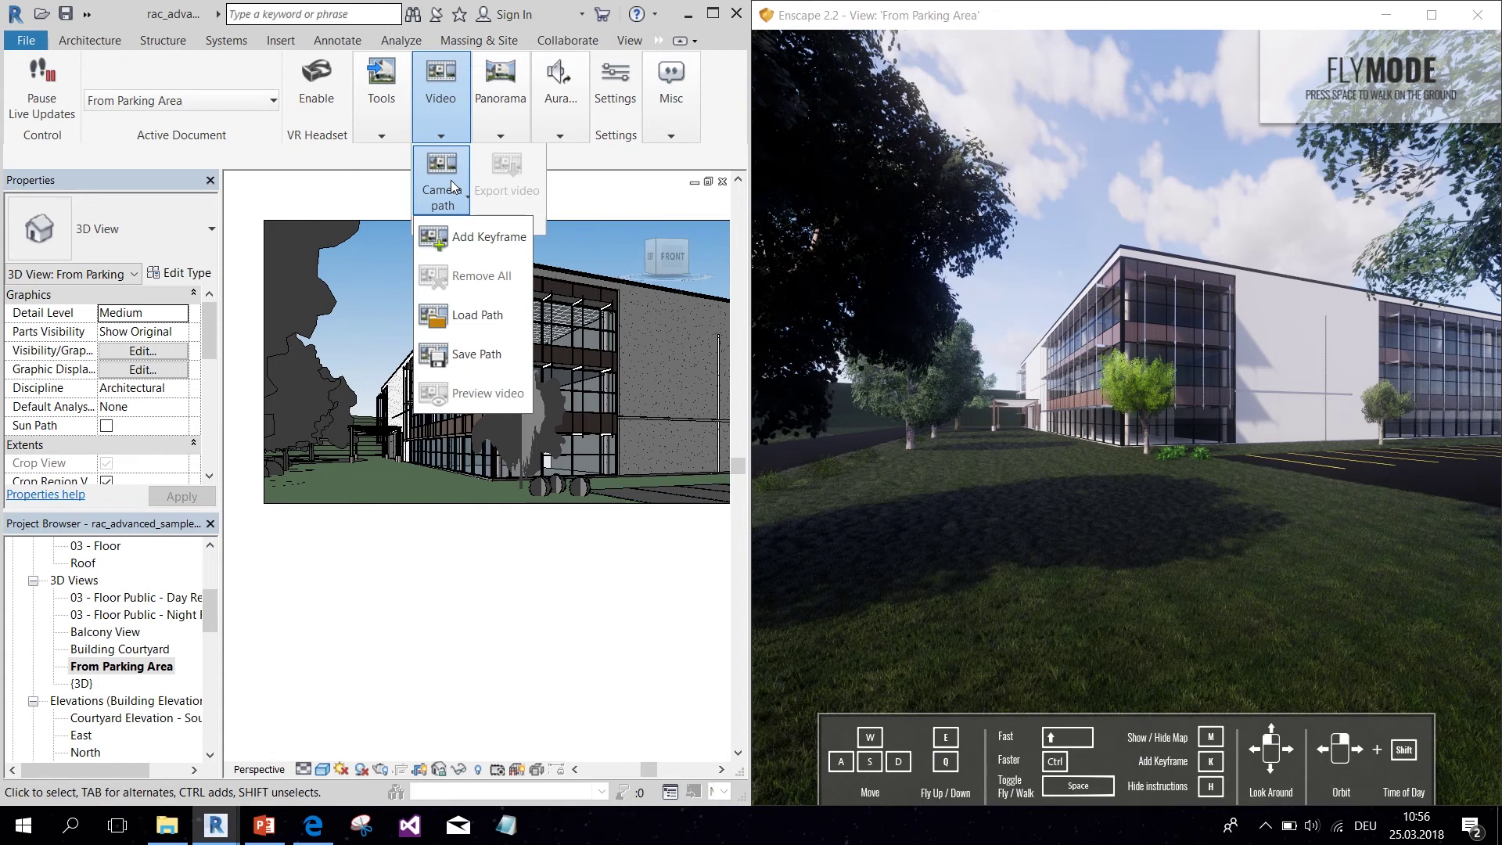